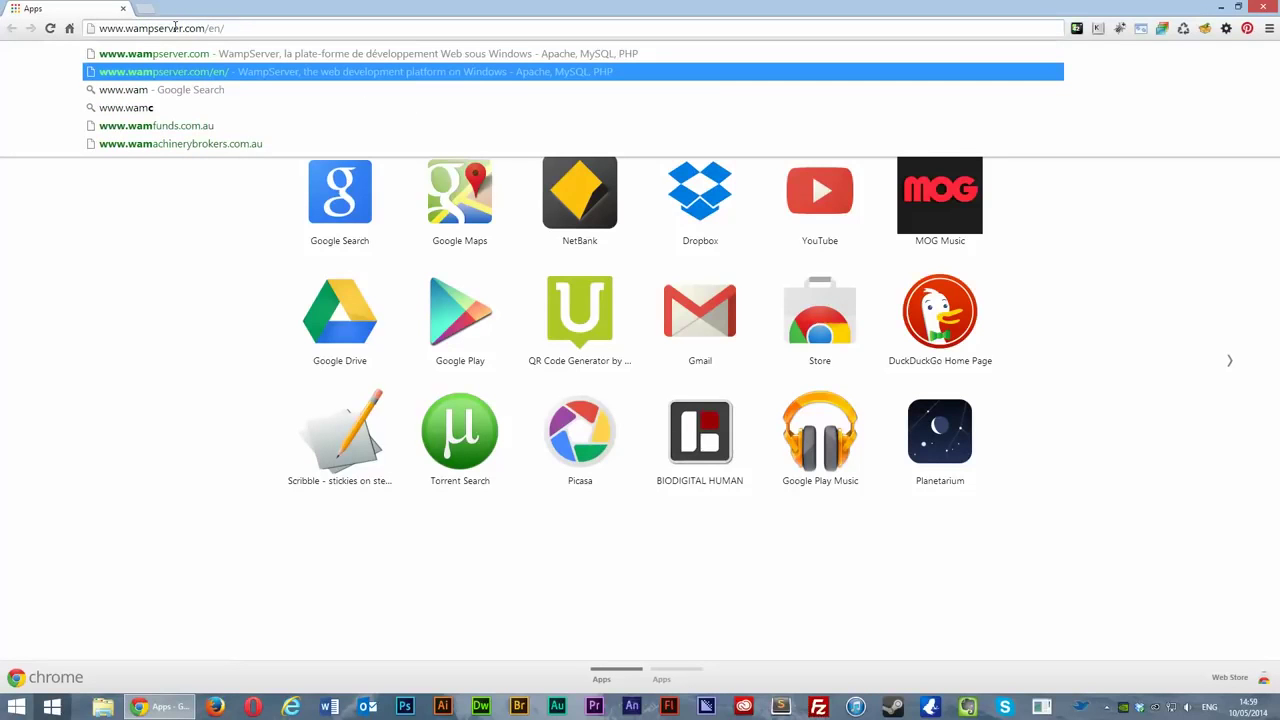
key("Return")
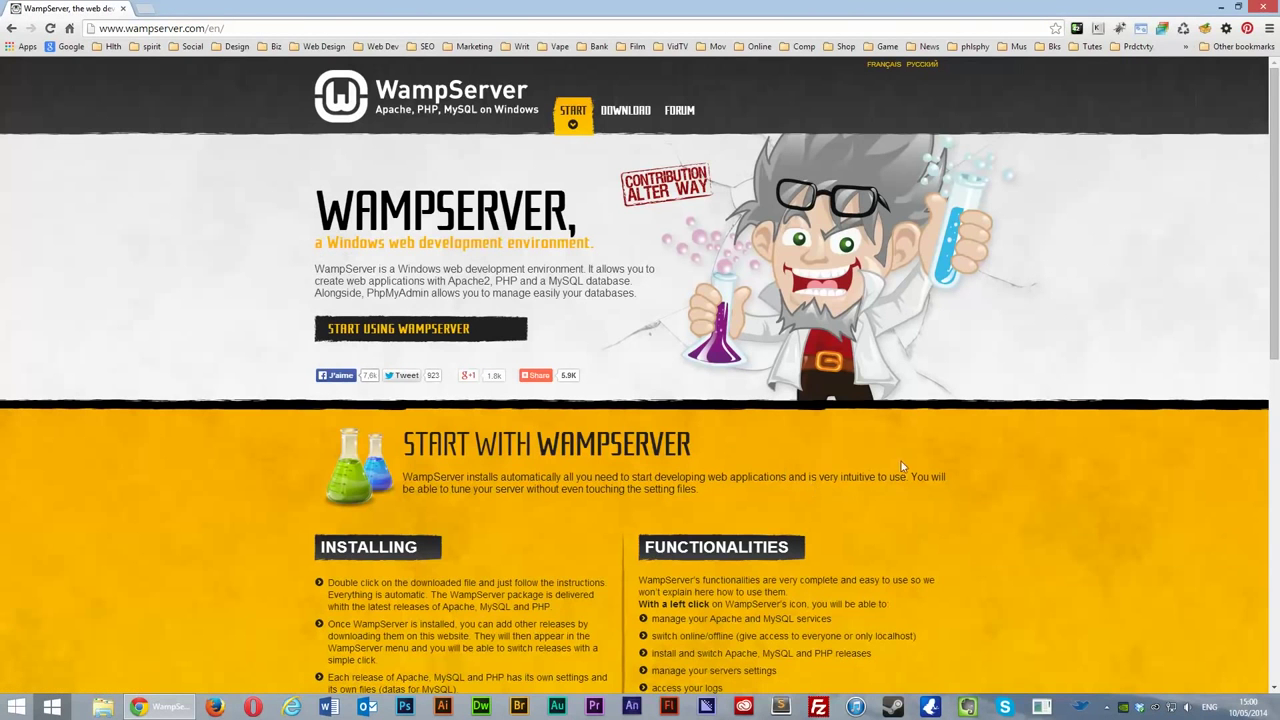
Step: Scroll to Downloads and choose WAMPSERVER (64 BITS & PHP 5.5) 2.5
scroll(901, 461, "down", 4)
scroll(1044, 446, "down", 3)
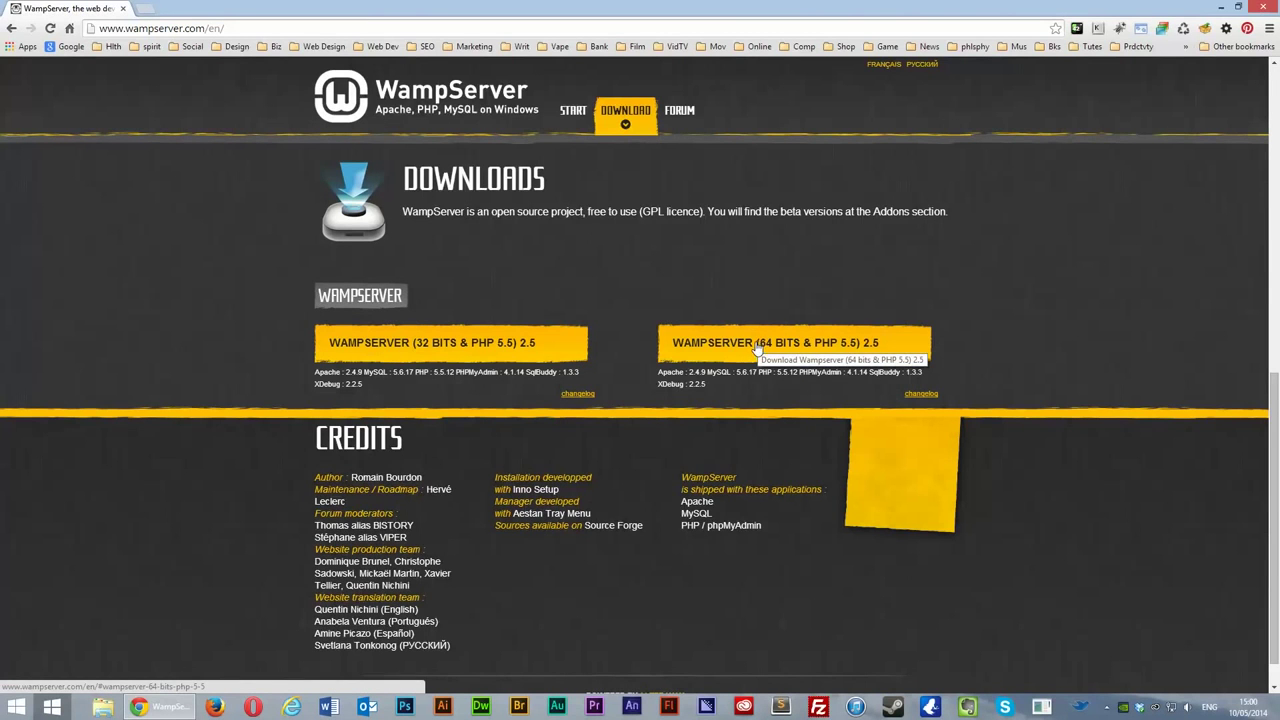
left_click(759, 345)
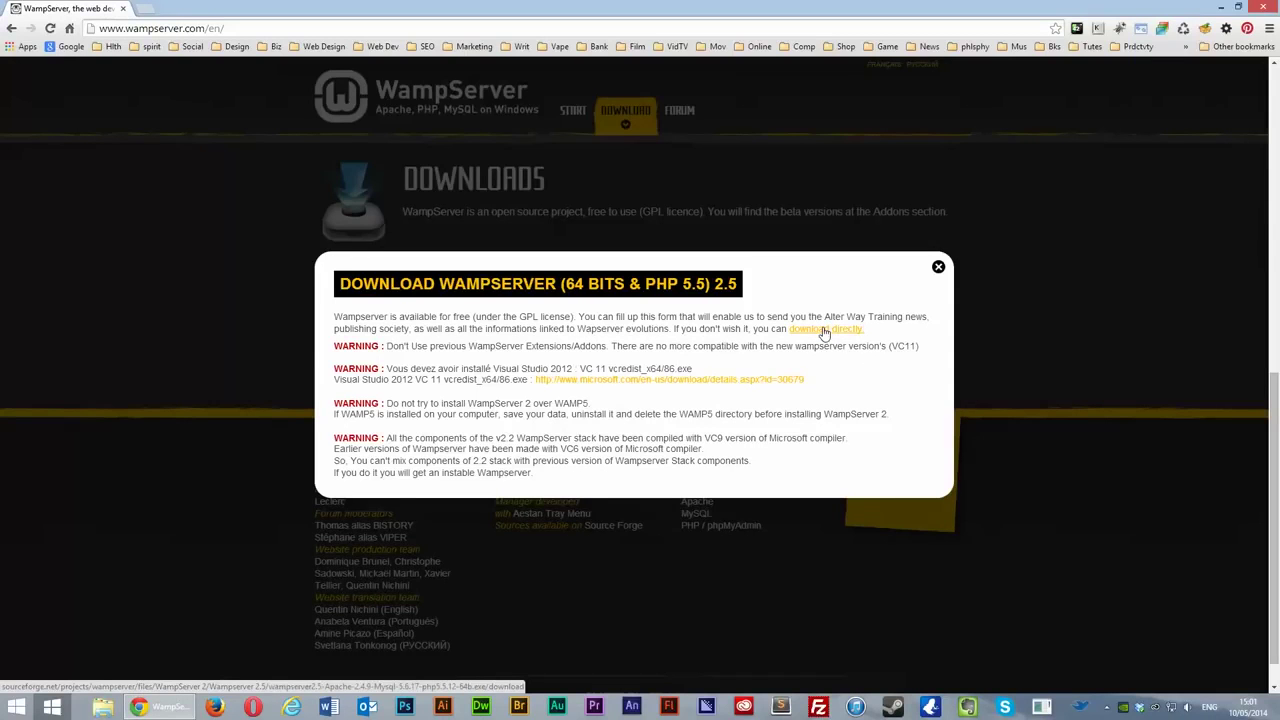
Step: Download the WampServer 2.5 installer directly from SourceForge and run it
left_click(824, 331)
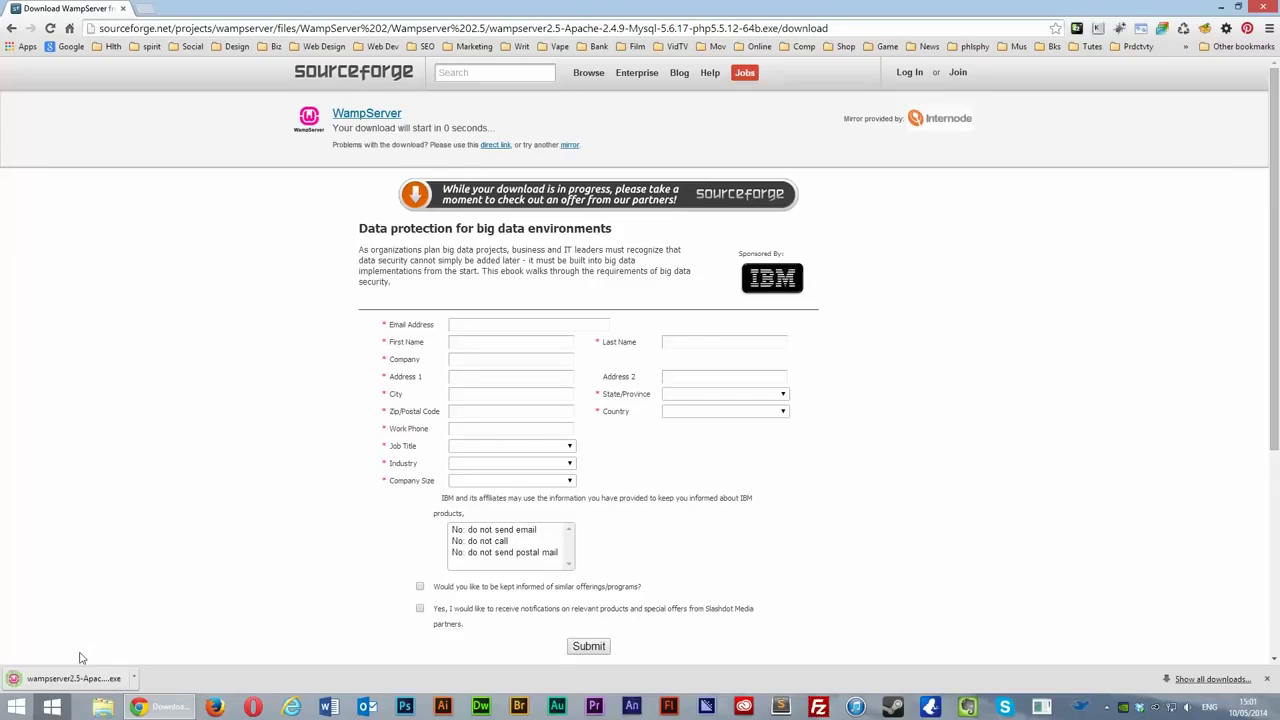
left_click(66, 680)
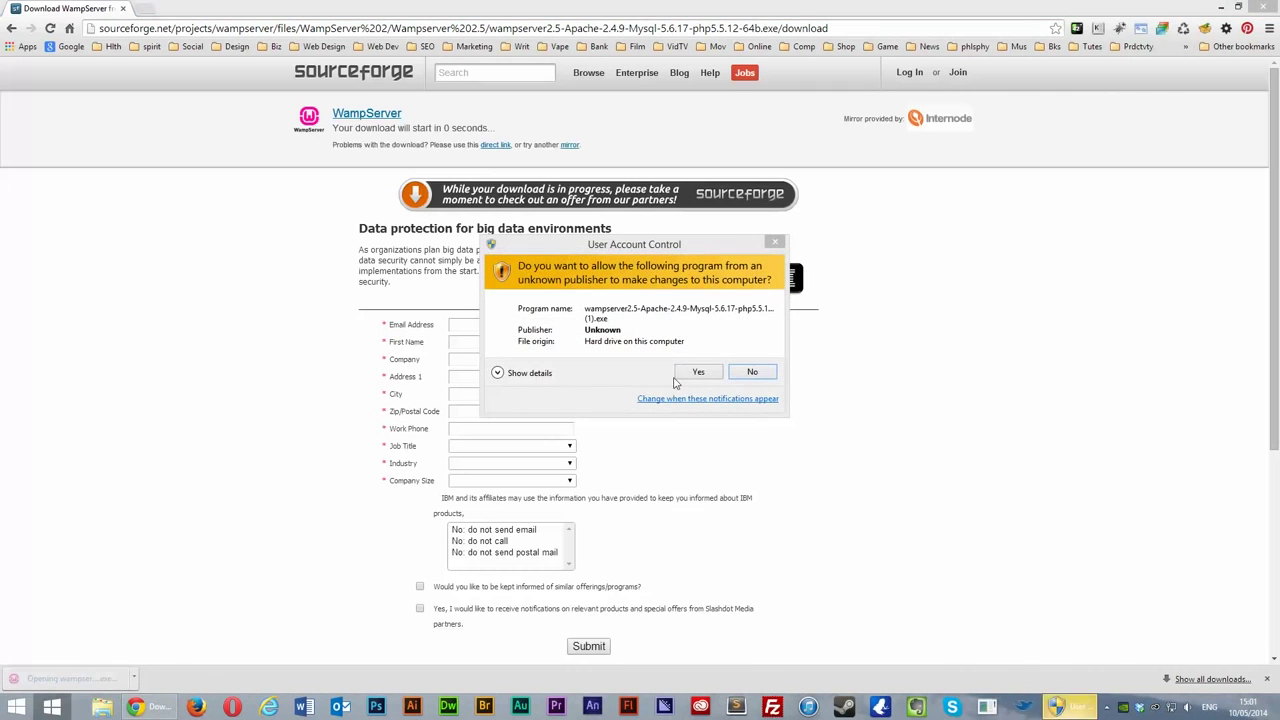
Step: Allow the installer to run and accept the WampServer licence agreement
left_click(699, 376)
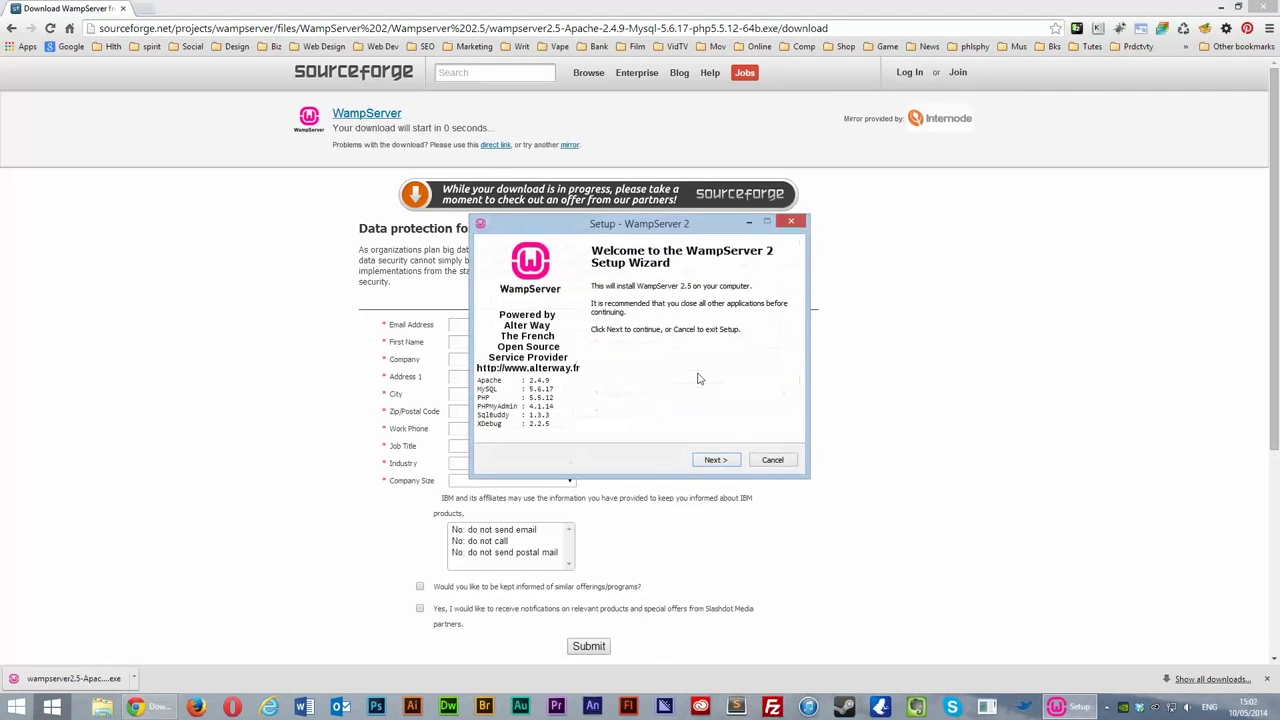
left_click(713, 461)
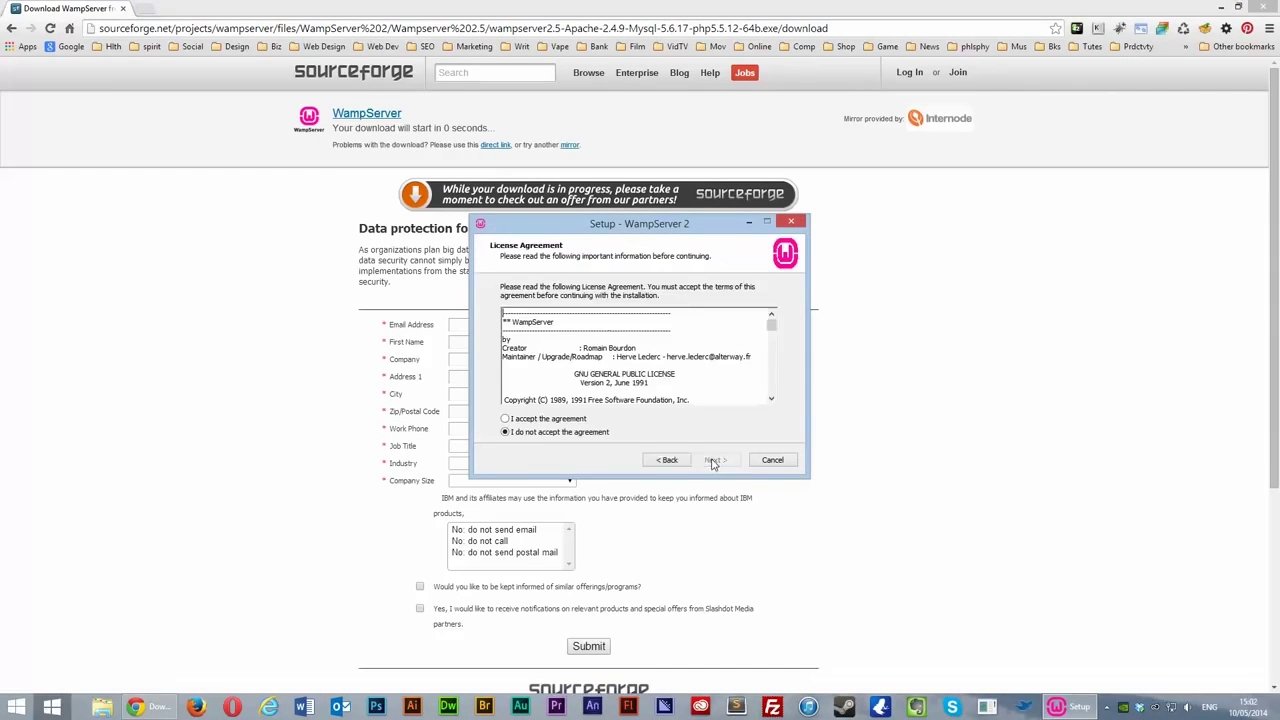
left_click(543, 421)
left_click(707, 460)
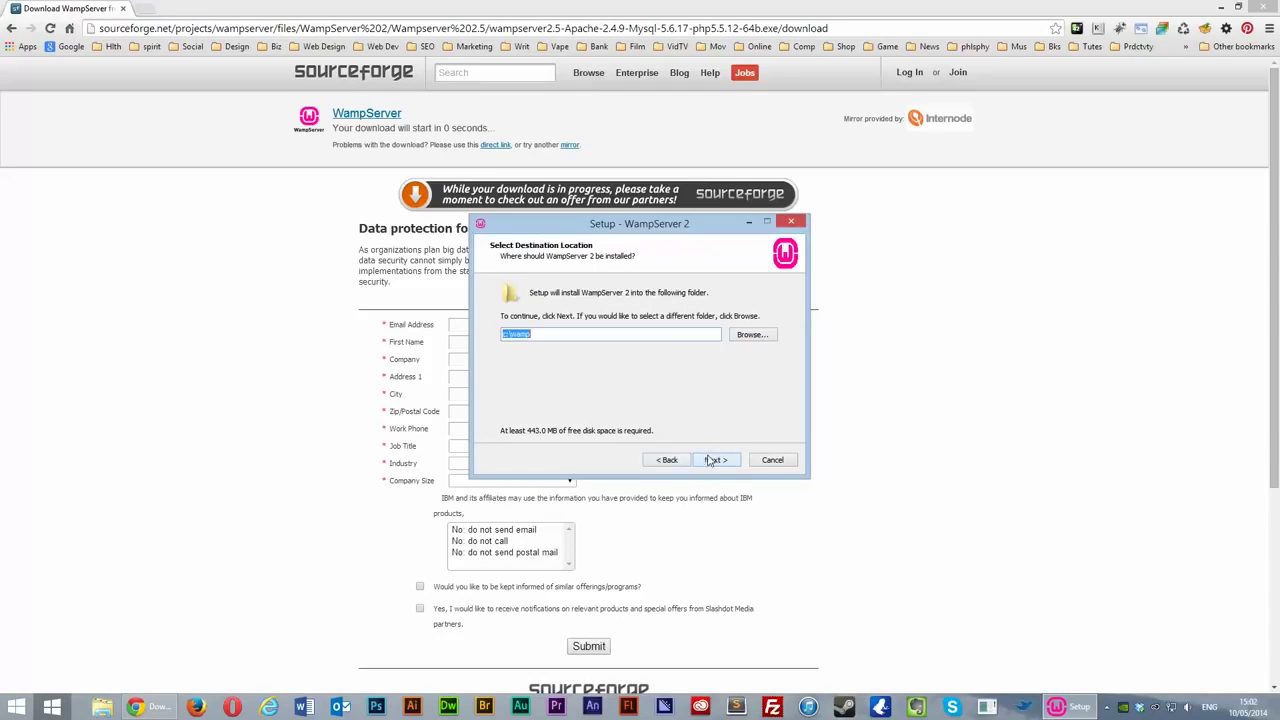
Step: Keep c:\wamp as destination, add Quick Launch and Desktop icons, and install
left_click(575, 335)
left_click(712, 462)
left_click(563, 332)
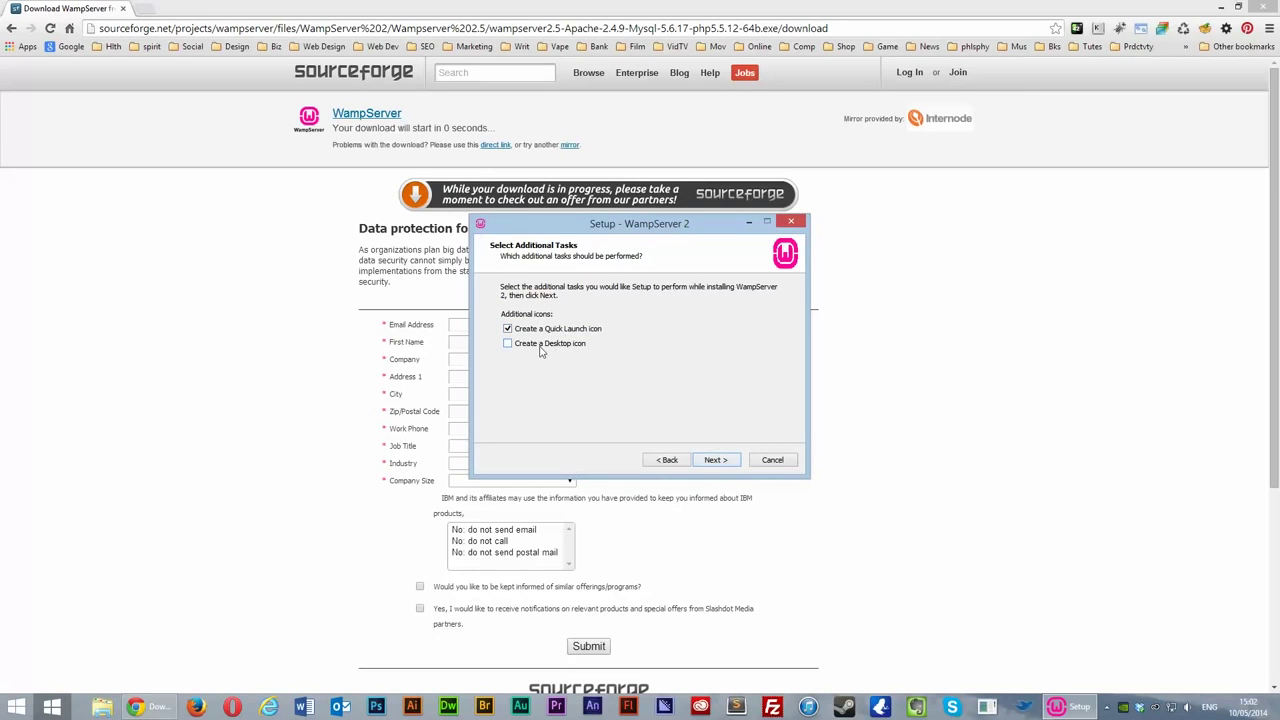
left_click(541, 346)
left_click(714, 462)
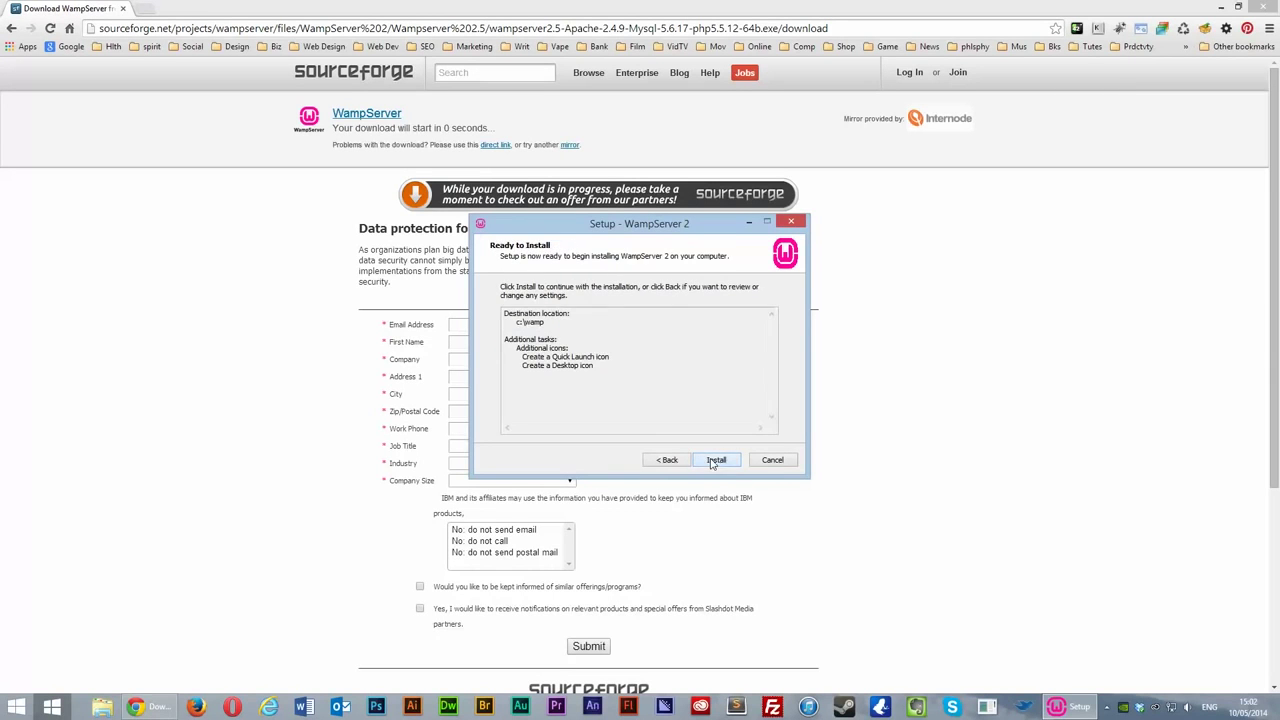
left_click(714, 462)
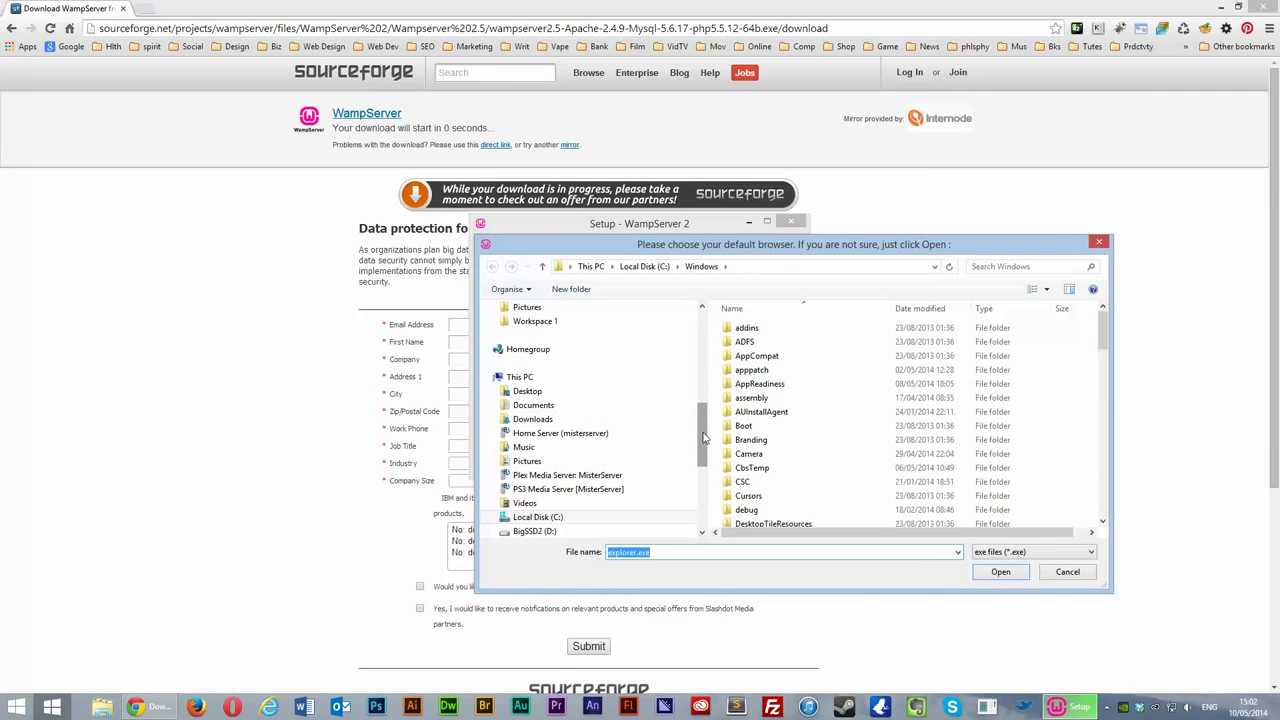
Step: Choose C:\Program Files (x86)\Google\Chrome\Application\chrome.exe as WampServer's default browser
left_click_drag(703, 437, 703, 403)
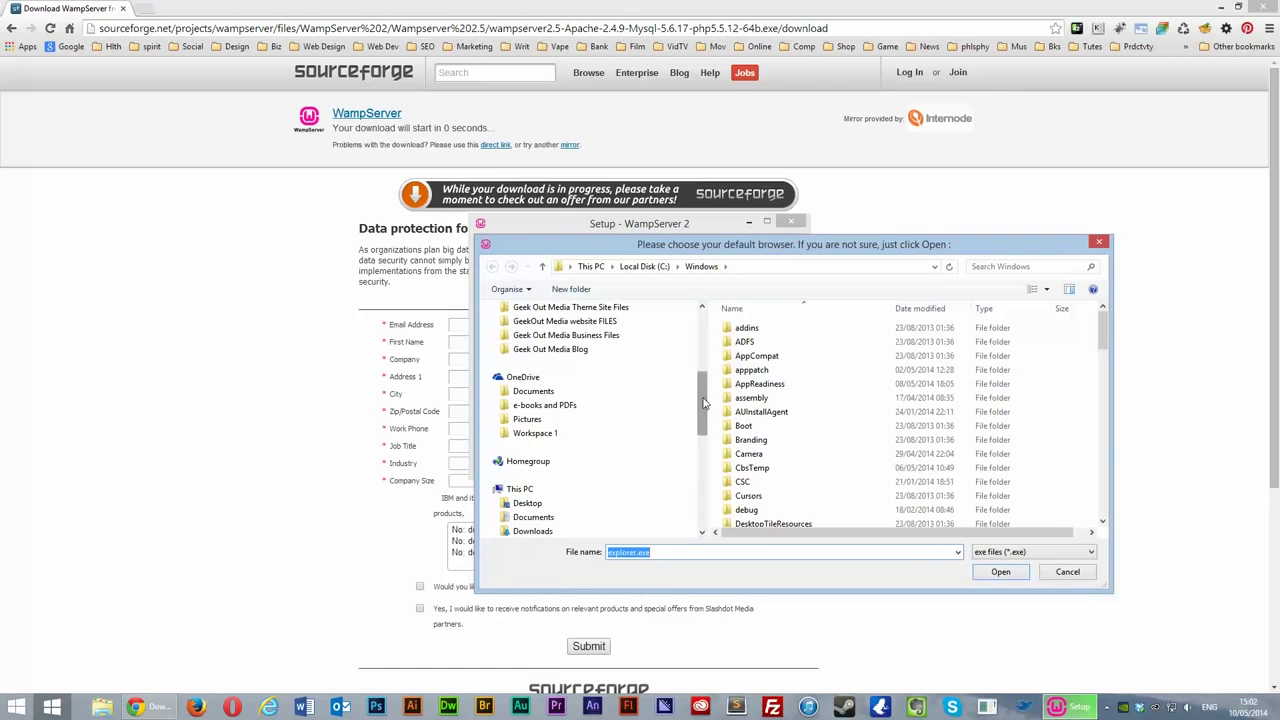
left_click(542, 266)
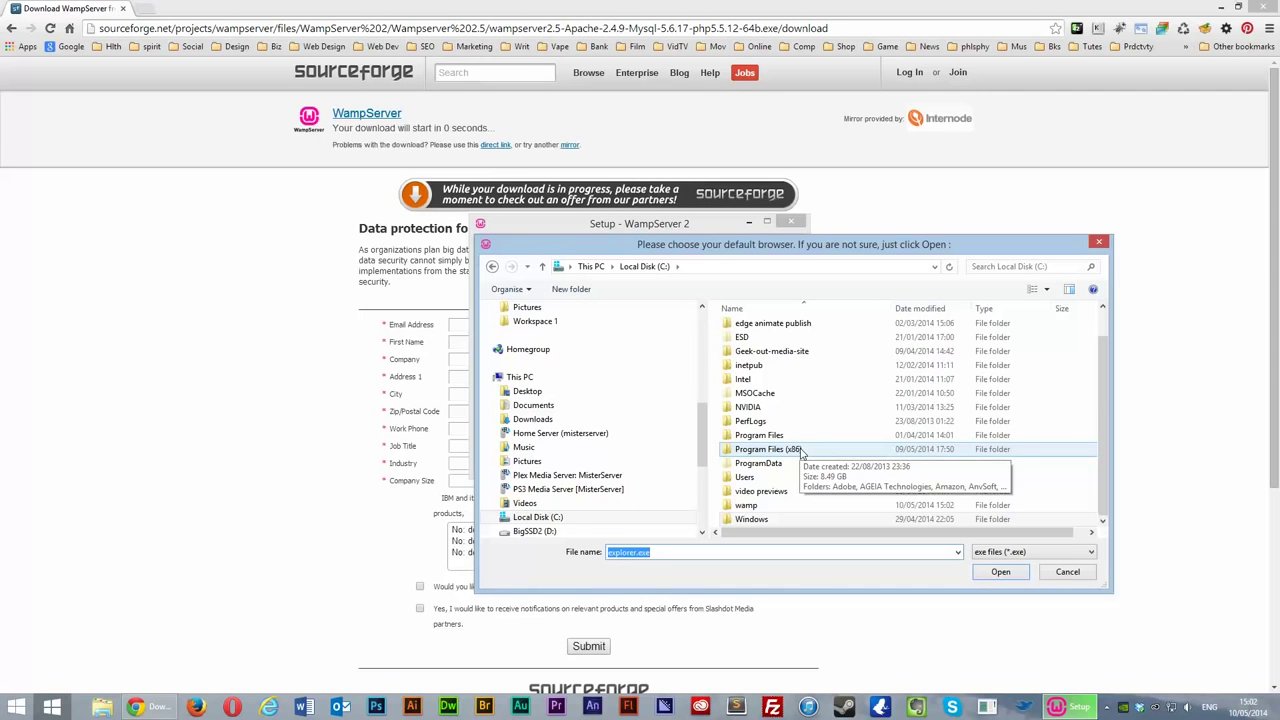
double_click(800, 451)
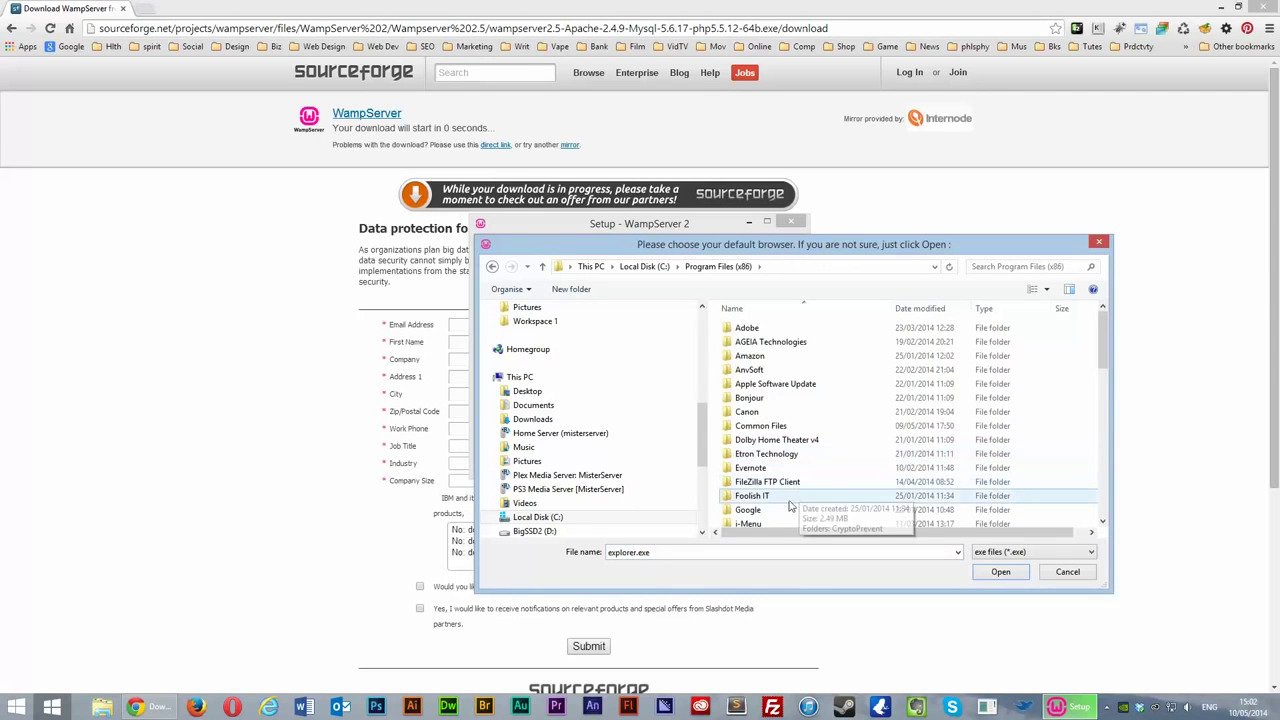
double_click(768, 511)
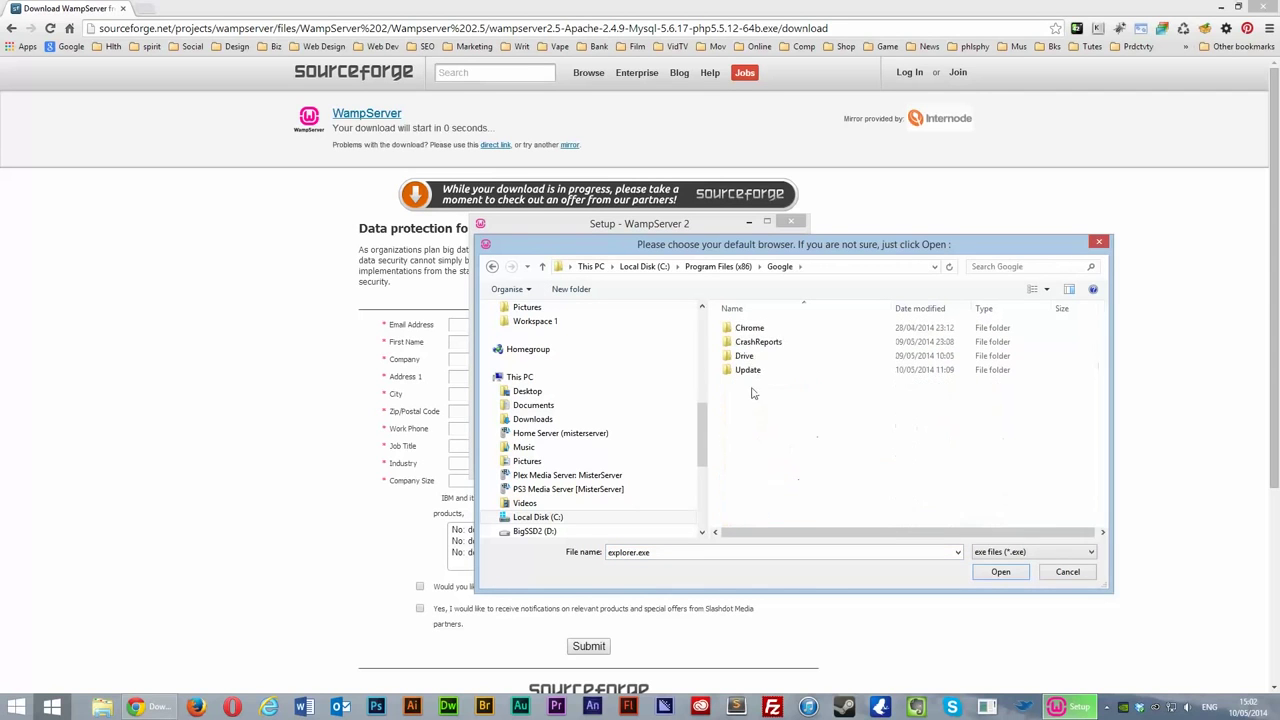
double_click(752, 328)
double_click(757, 328)
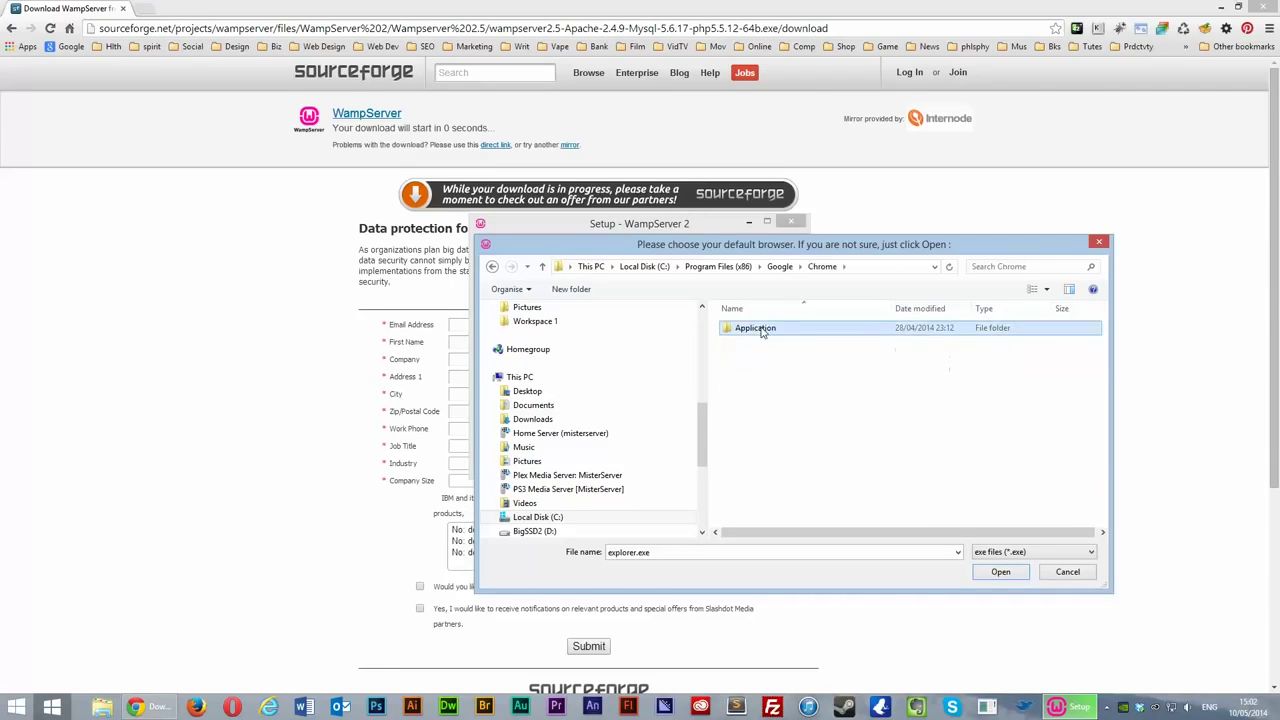
left_click(765, 370)
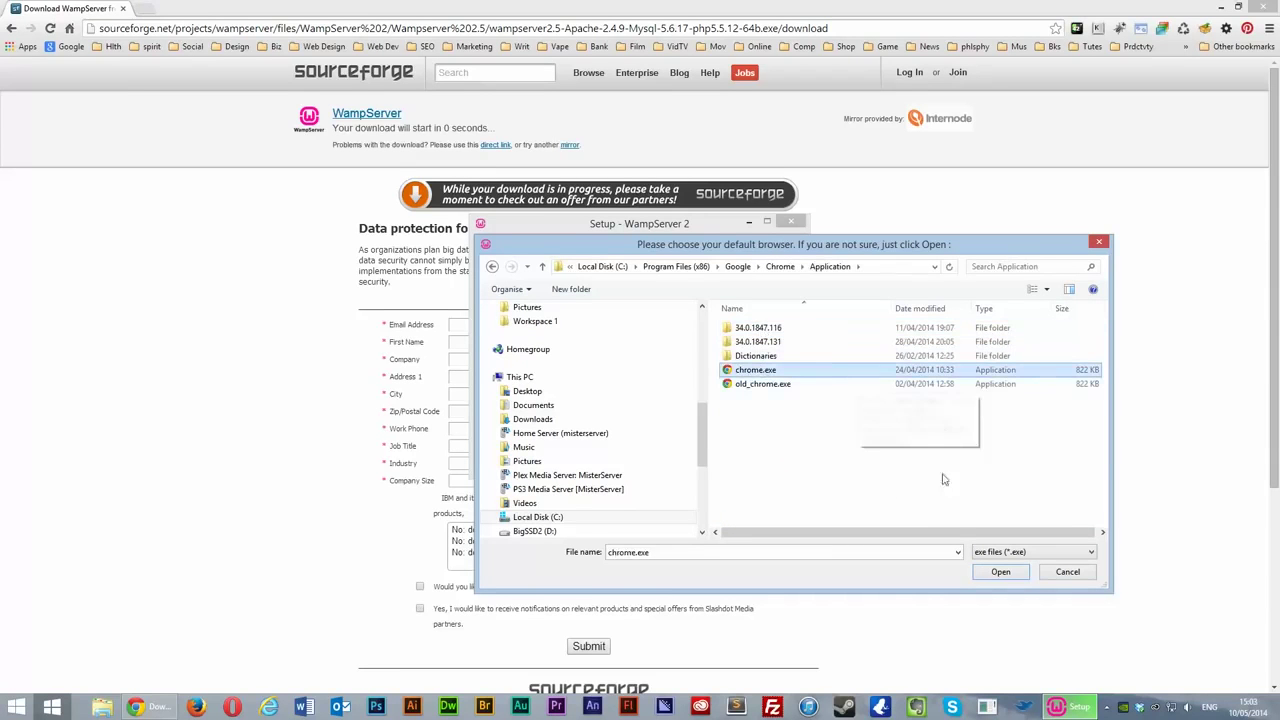
left_click(1000, 571)
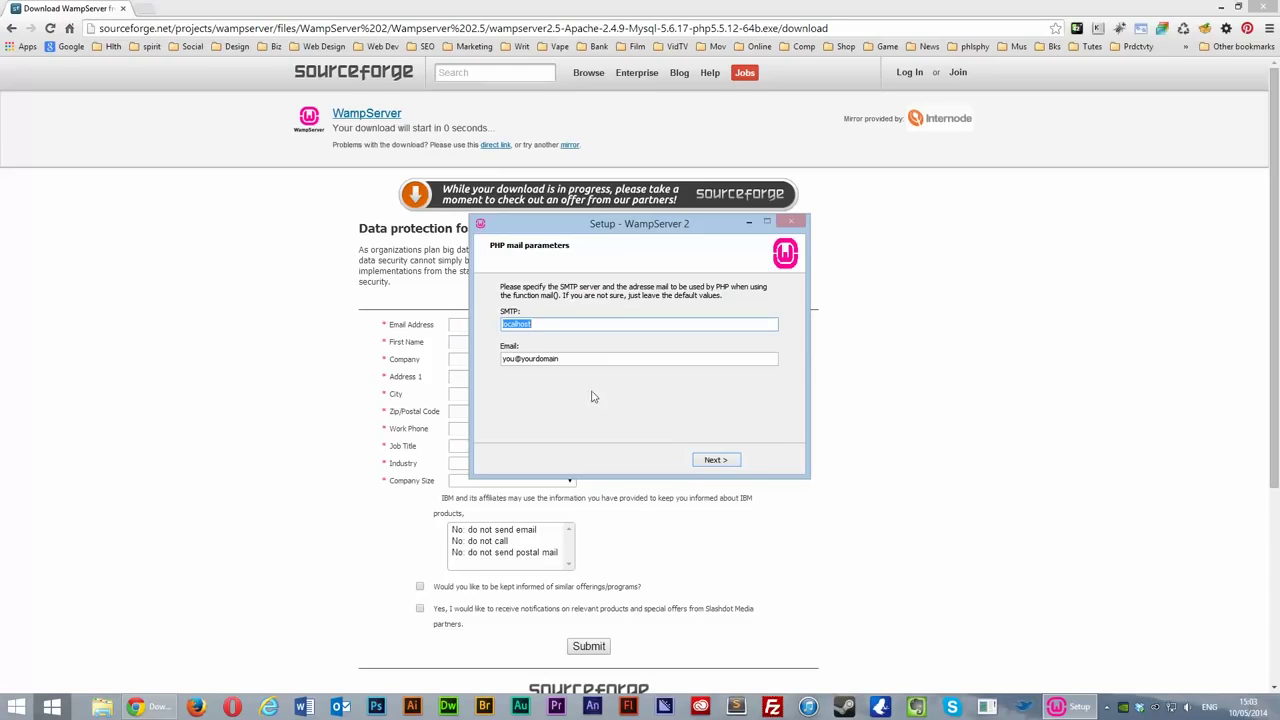
Step: Keep default PHP mail settings, finish setup, allow WampServer to launch, and close Chrome
left_click(720, 466)
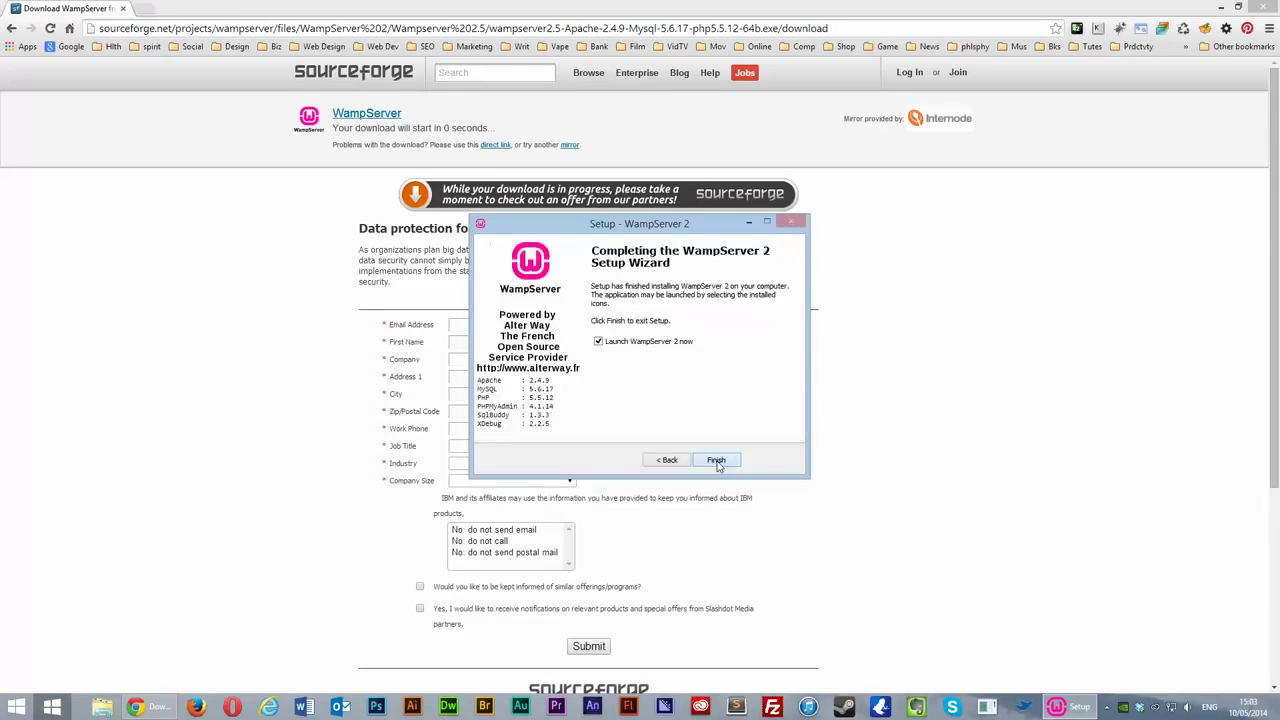
left_click(715, 462)
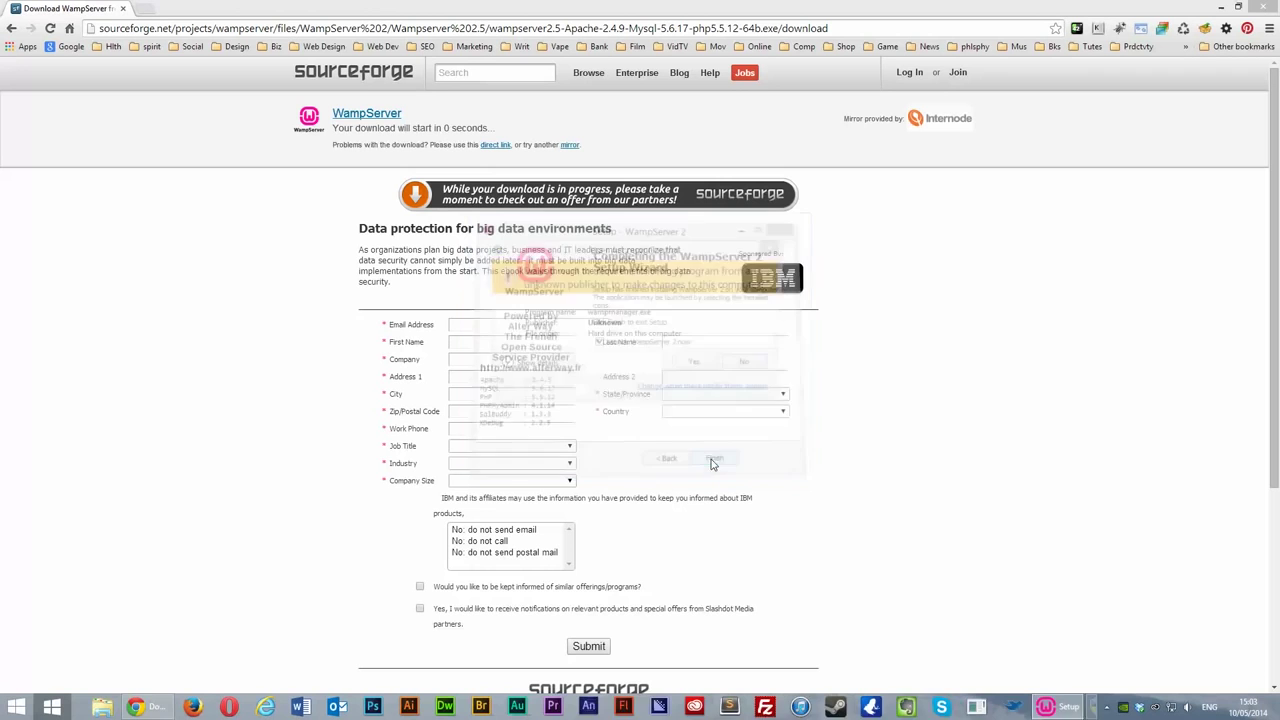
left_click(698, 368)
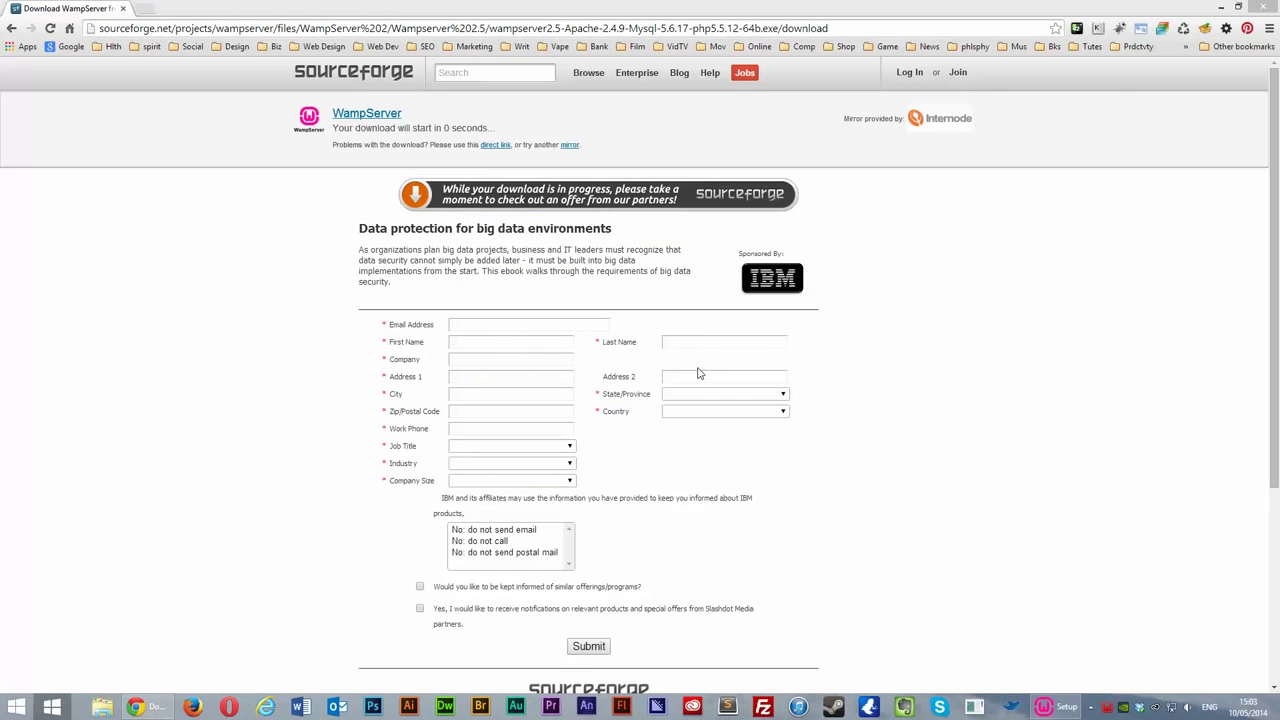
left_click(1266, 7)
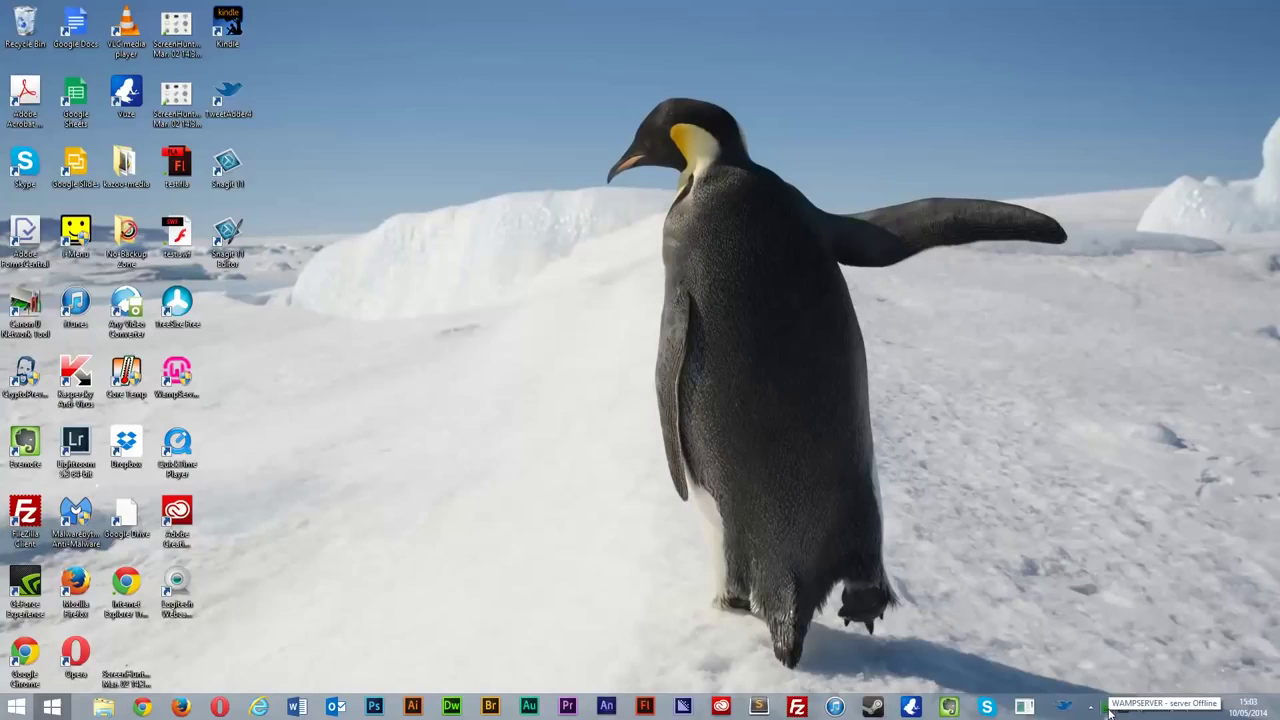
Step: Choose Localhost from the WampServer tray menu to view the server configuration
left_click(1108, 708)
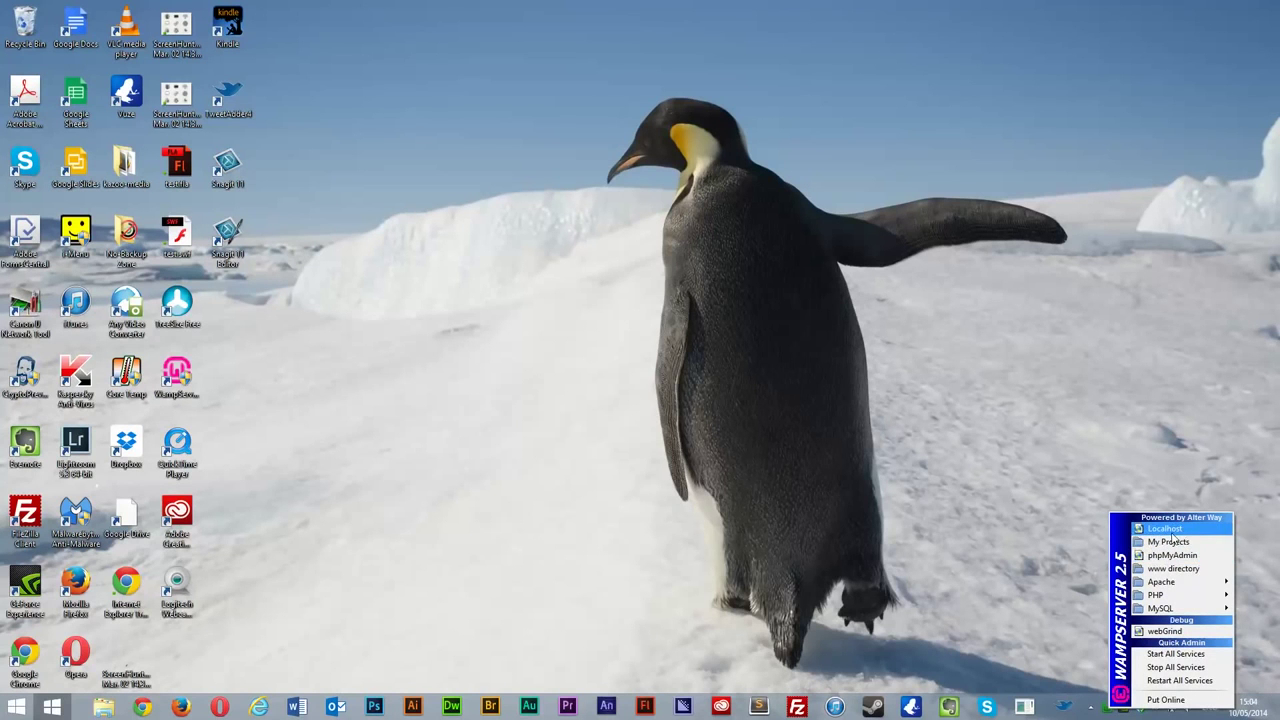
left_click(1166, 528)
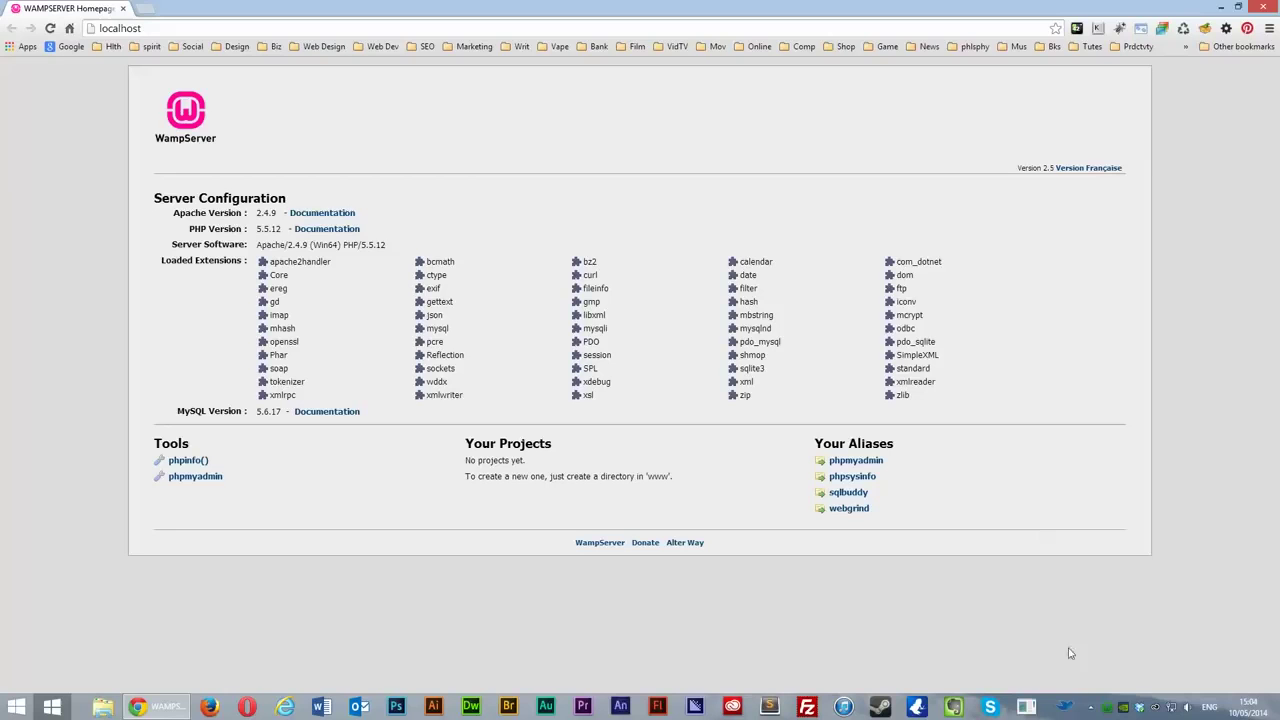
Step: Choose phpMyAdmin from the WampServer tray menu
left_click(1110, 707)
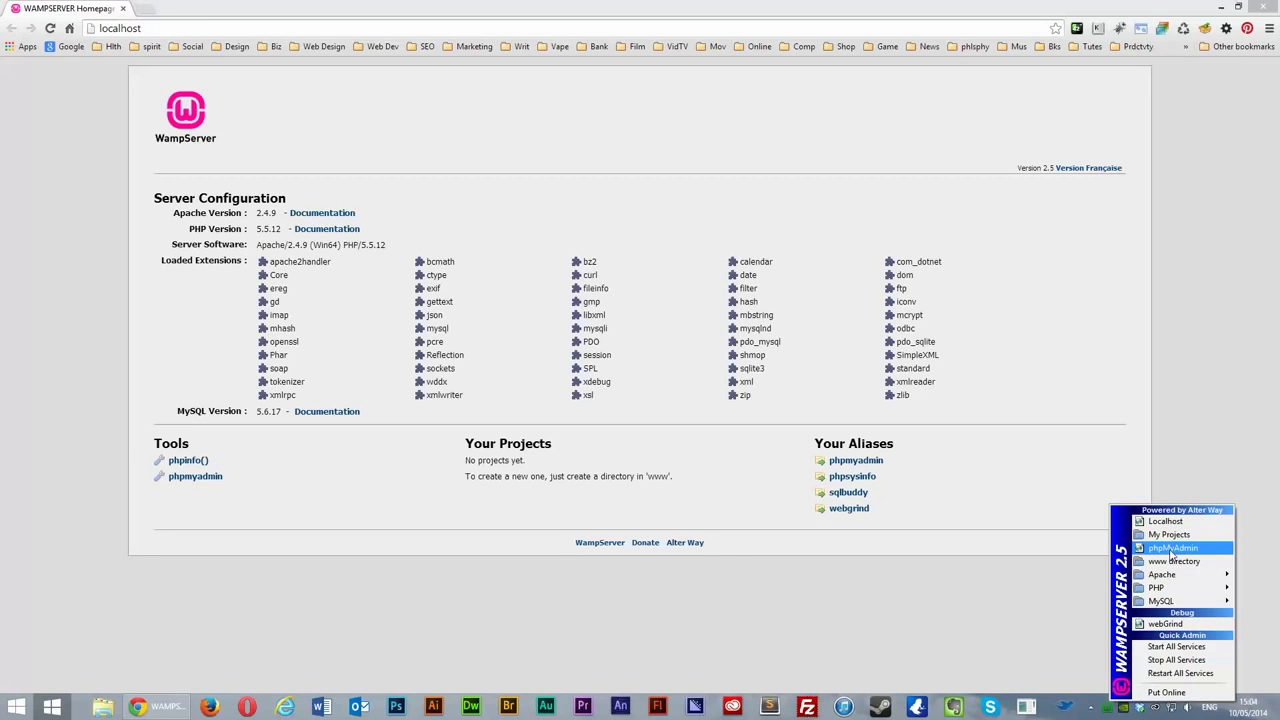
left_click(1170, 552)
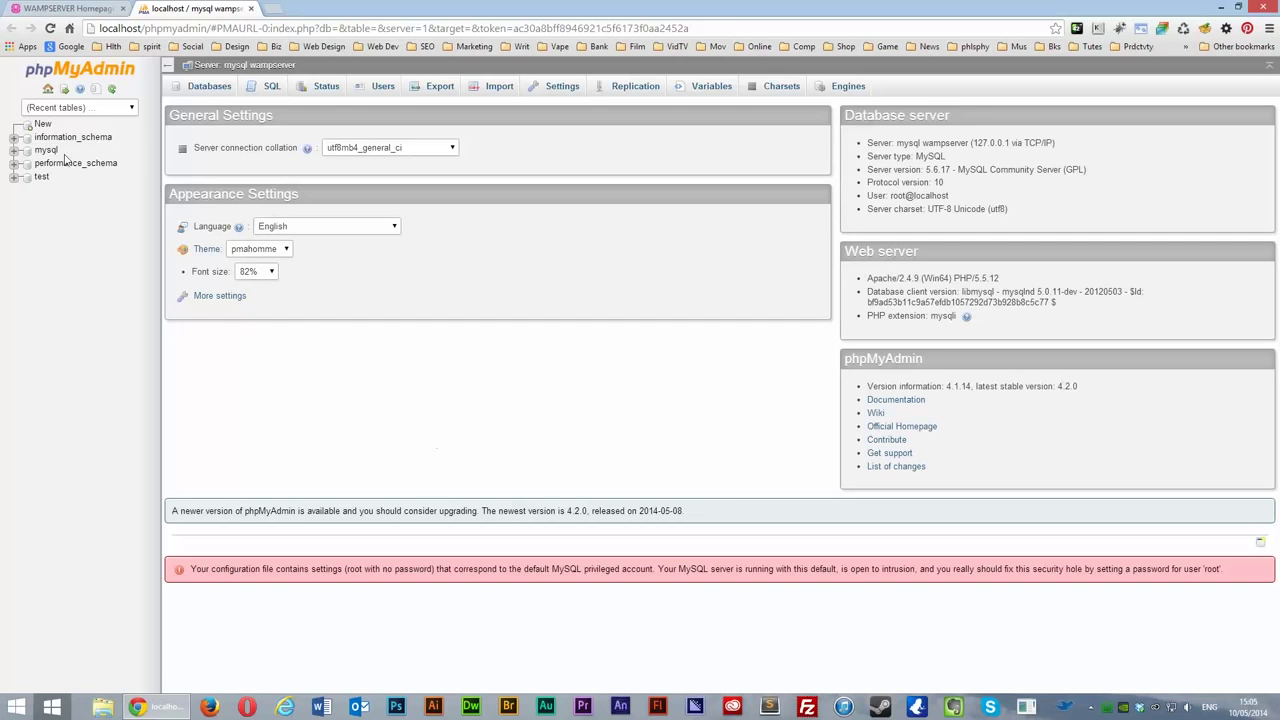
Step: Create a database named wordpress under Databases and open it from the sidebar
left_click(205, 89)
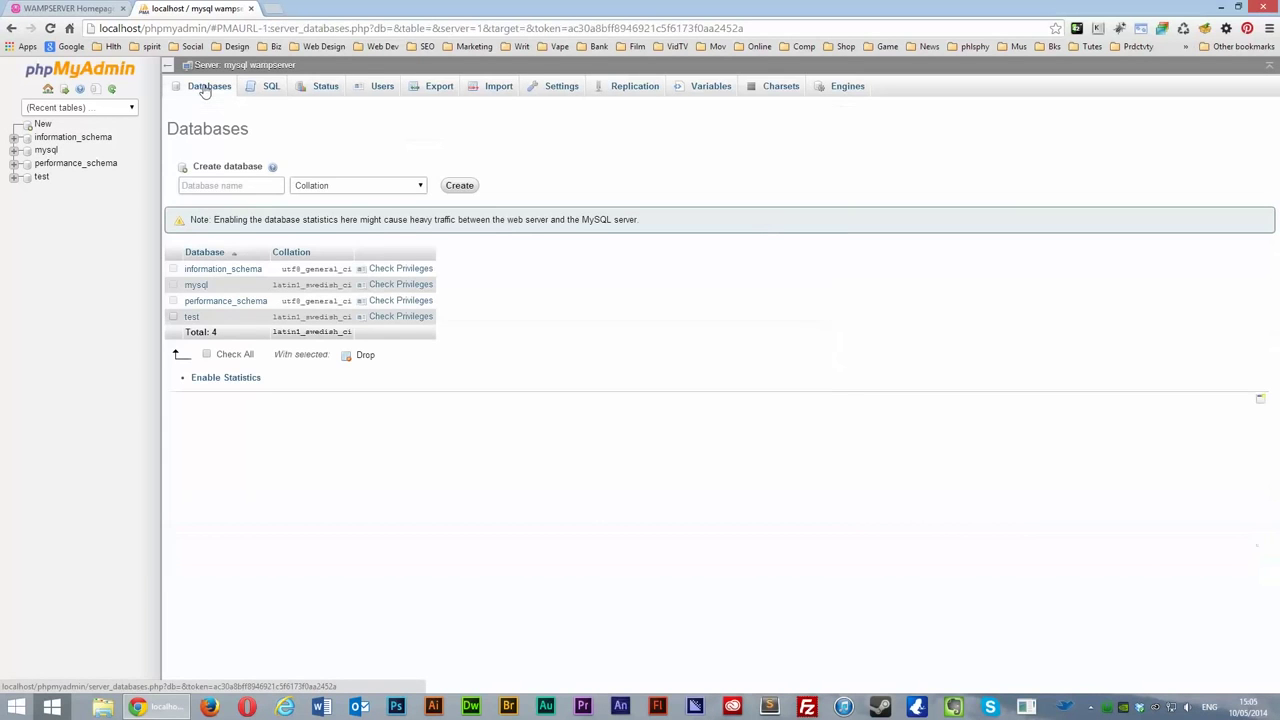
left_click(237, 186)
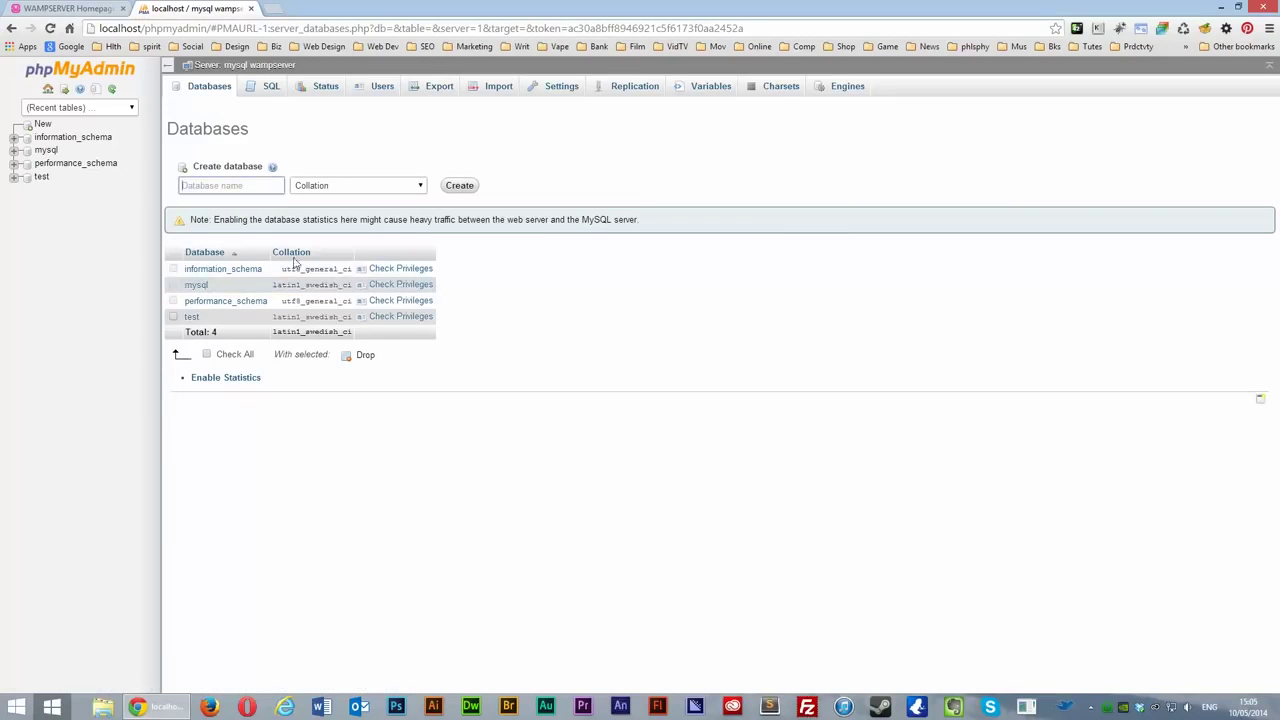
type("wordpress")
left_click(460, 189)
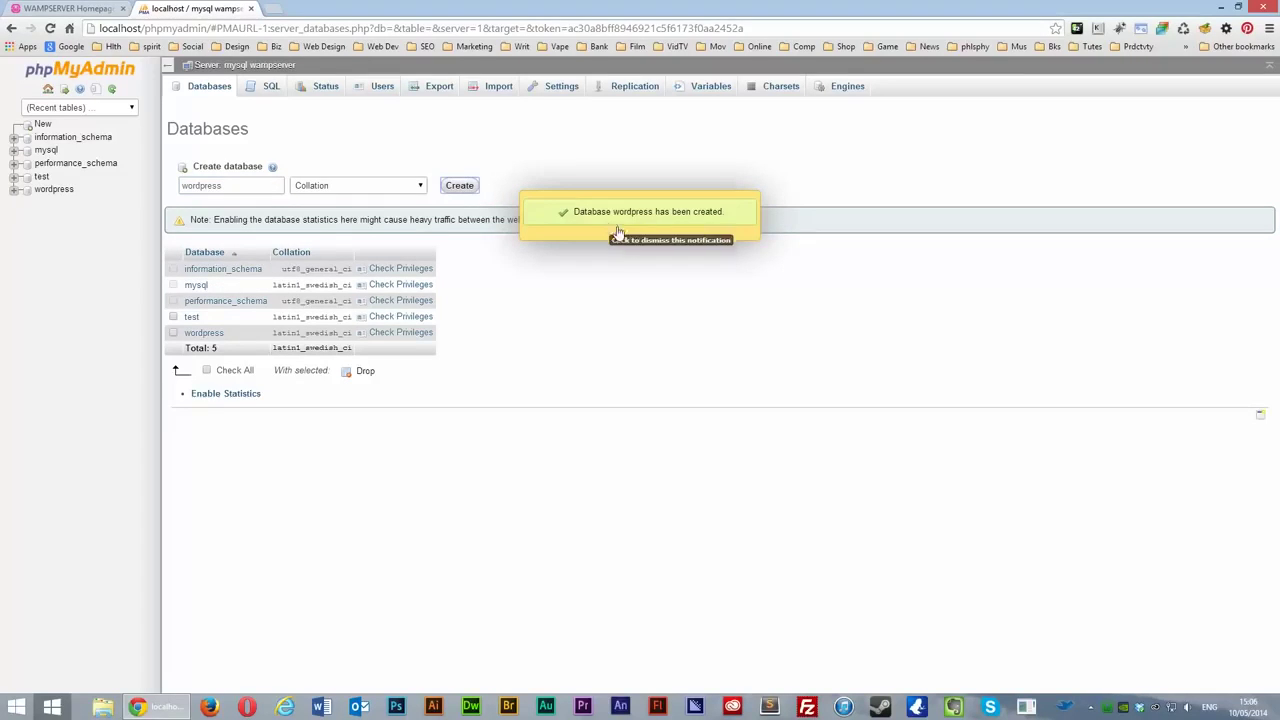
left_click(54, 190)
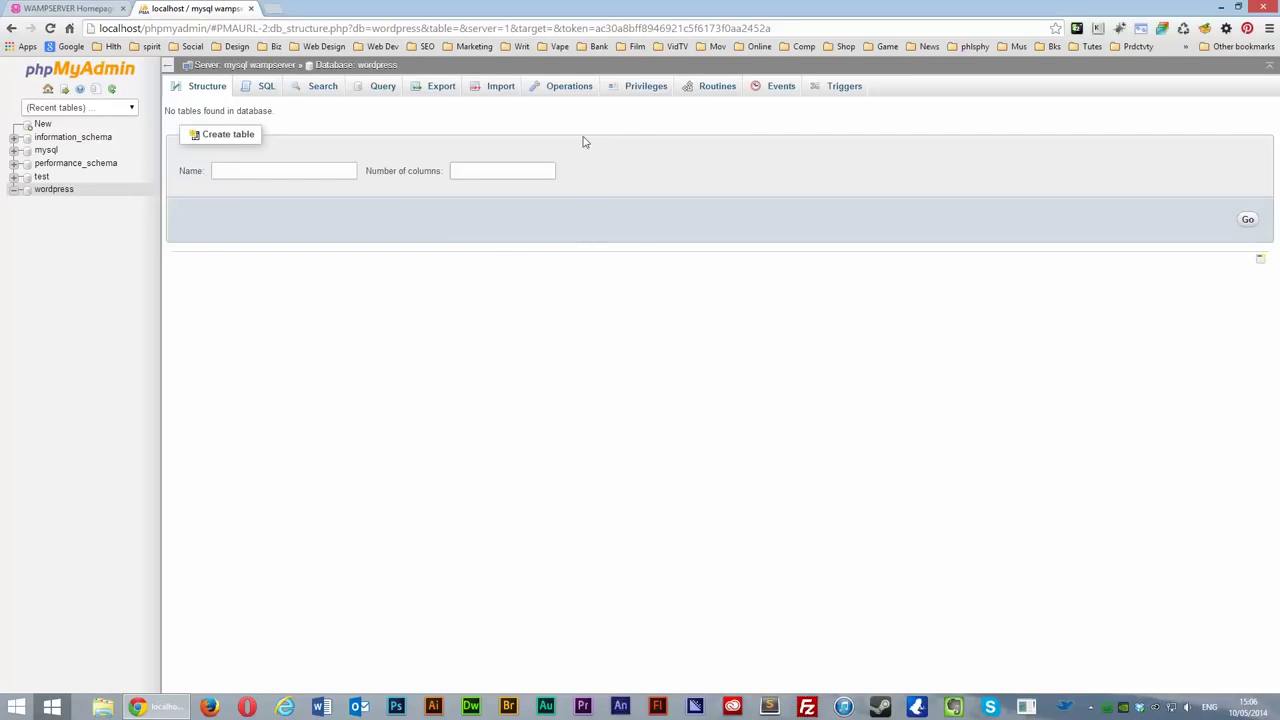
Step: Open Edit Privileges for the root@localhost user from the wordpress Privileges tab
left_click(645, 88)
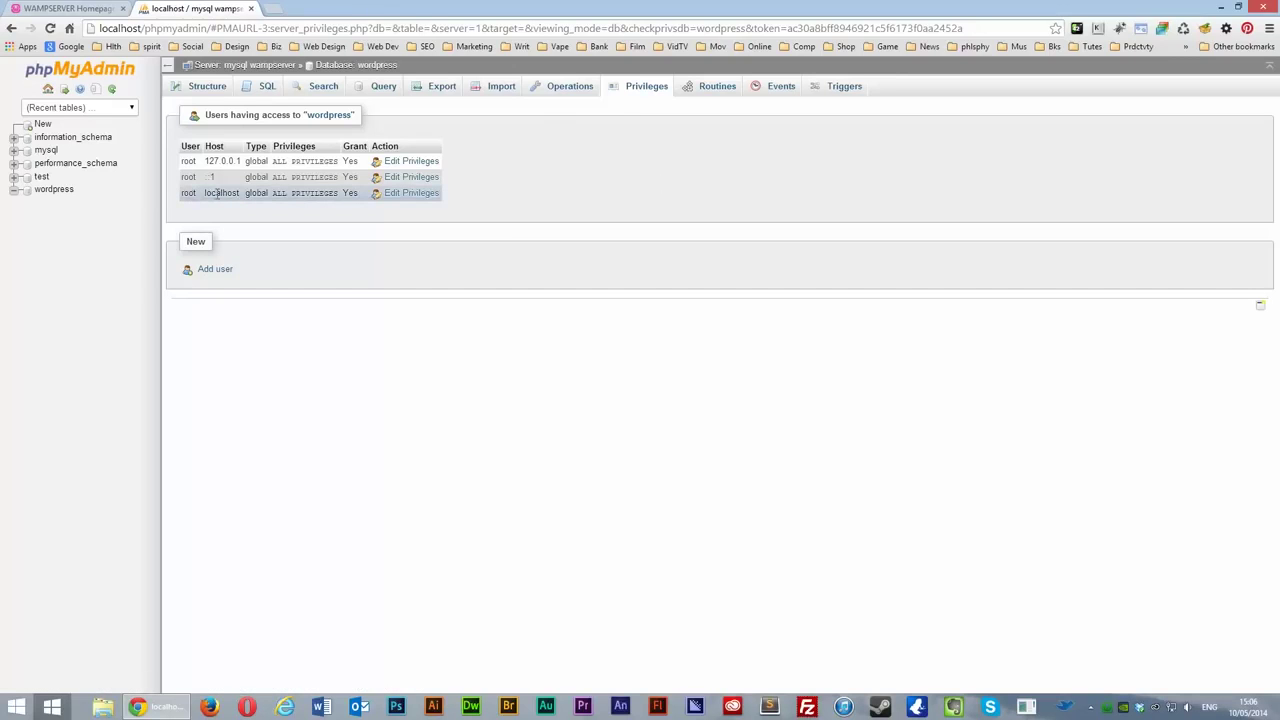
left_click(400, 196)
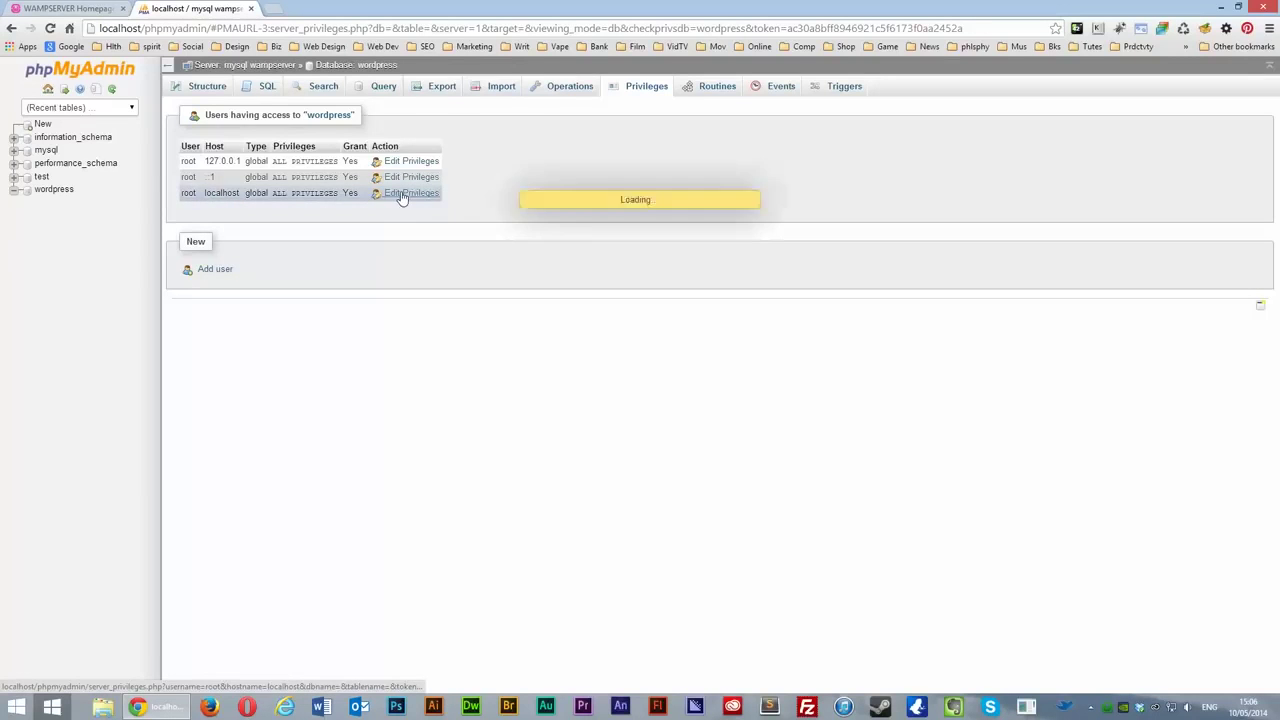
scroll(400, 397, "down", 5)
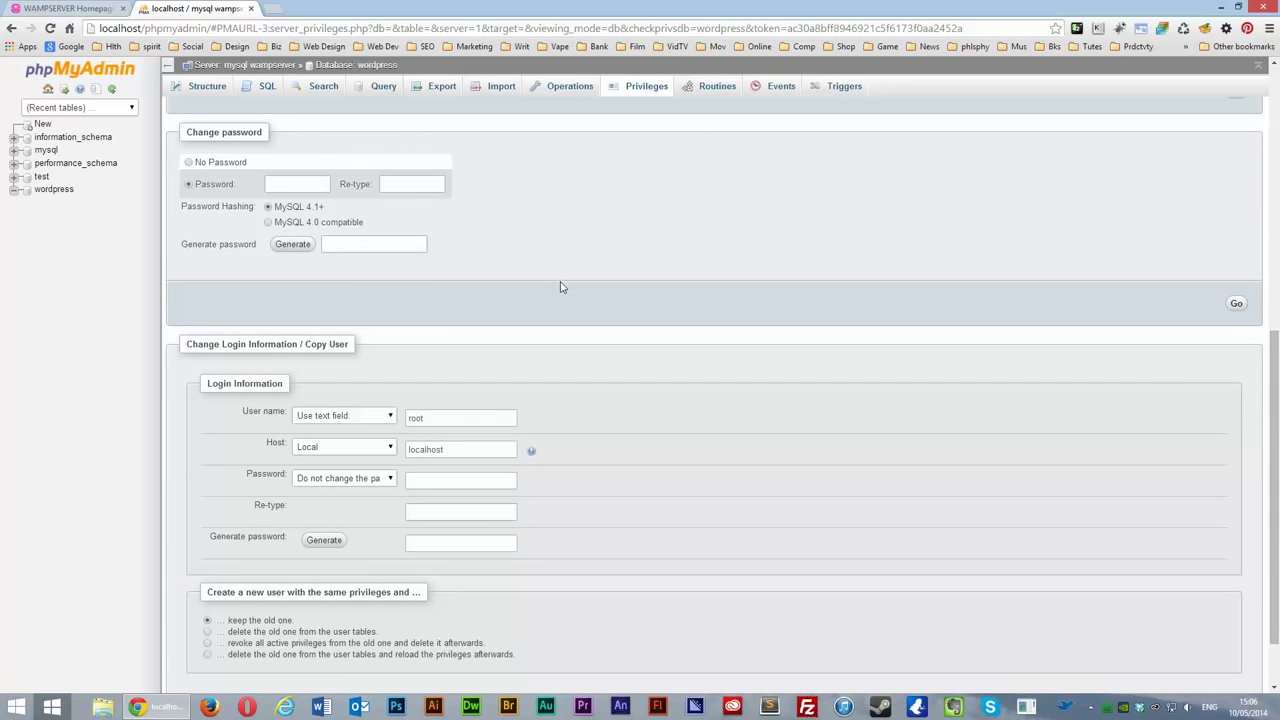
scroll(560, 287, "up", 5)
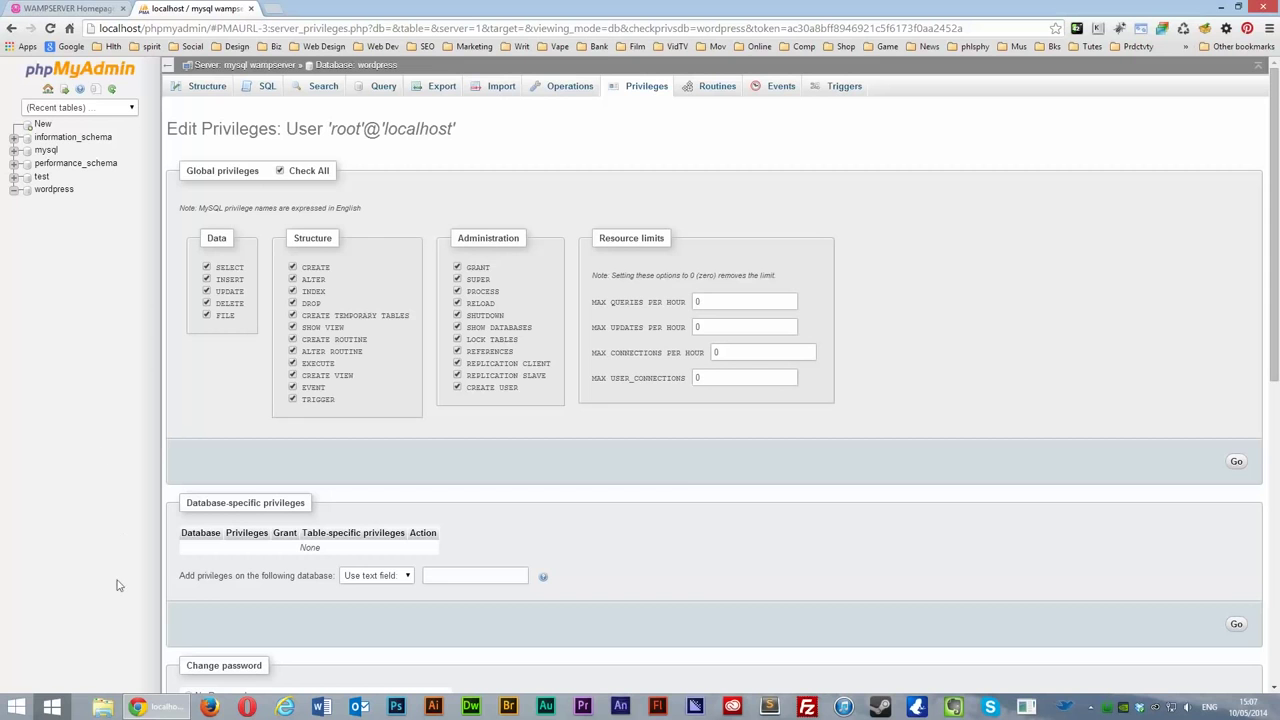
Step: Open wordpress.org in a new Chrome tab
left_click(155, 708)
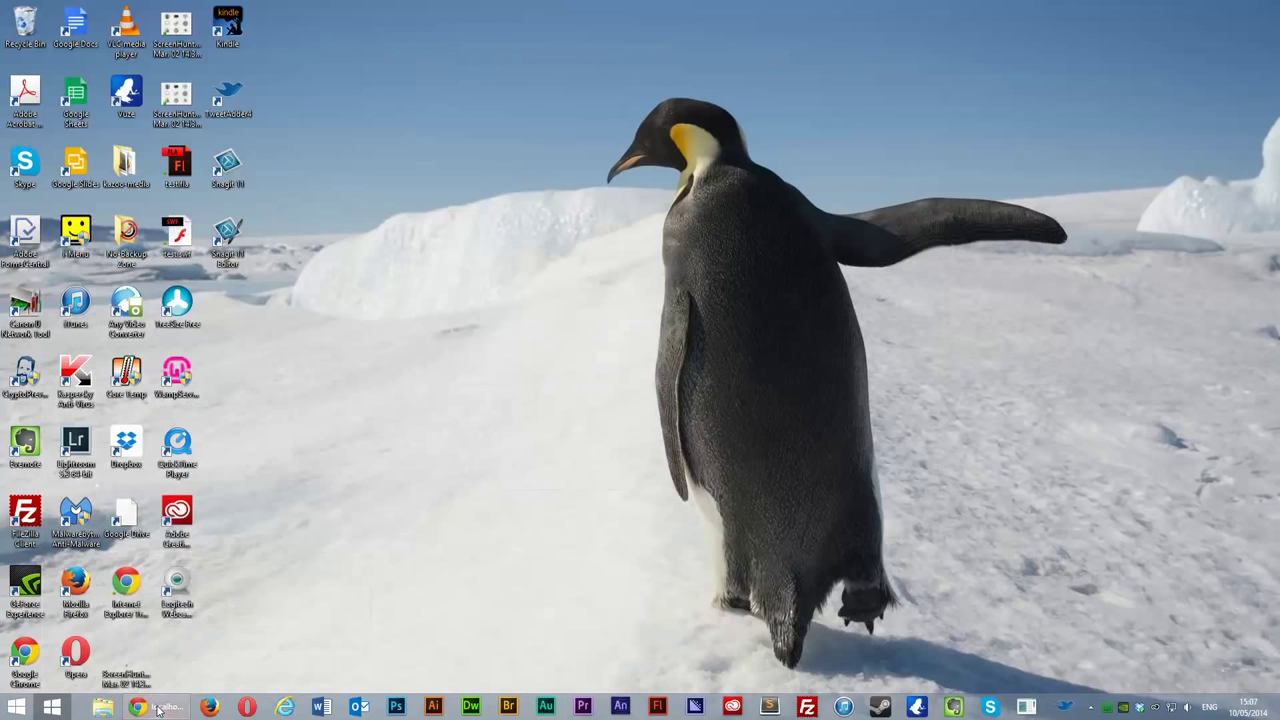
left_click(157, 708)
key("ctrl+t")
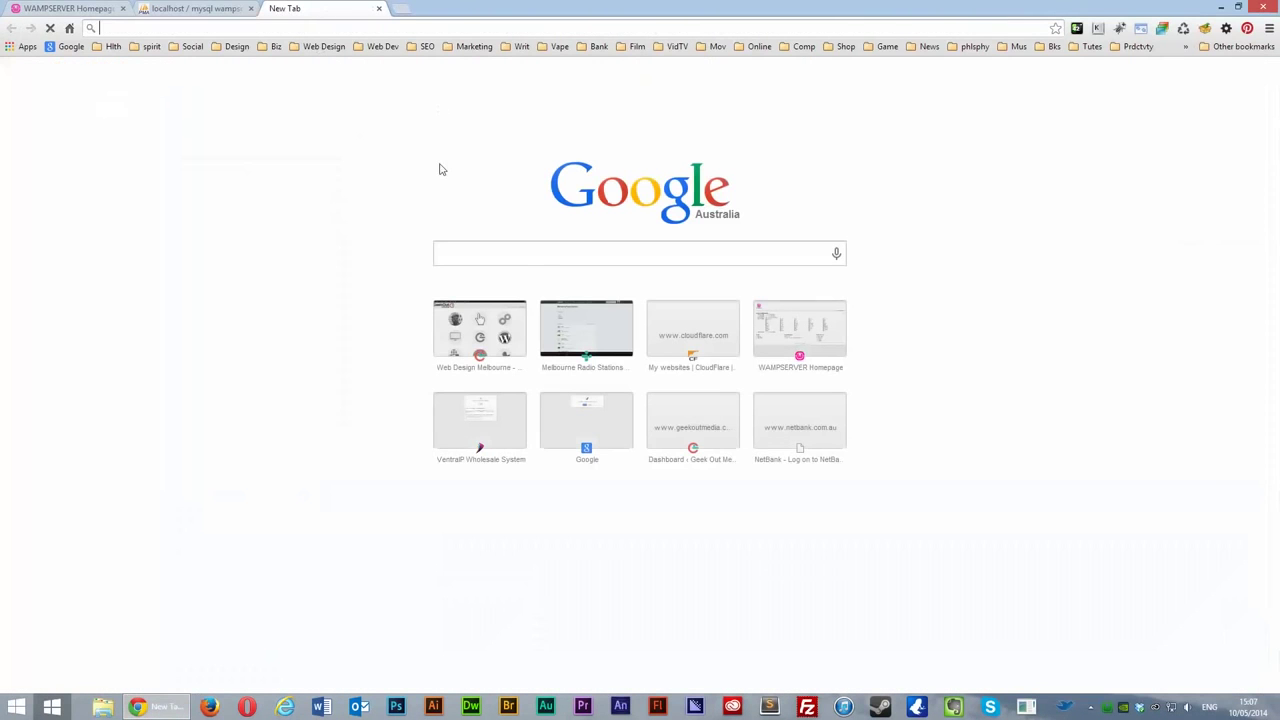
type("ww")
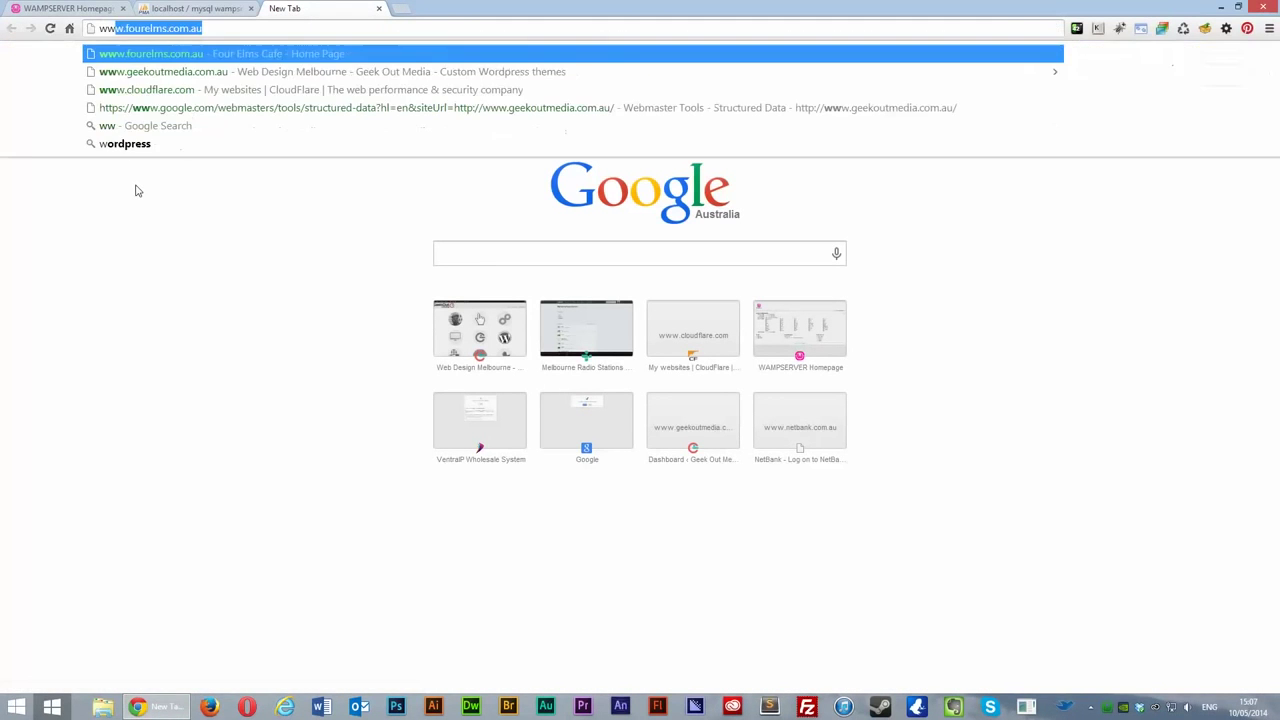
type("w")
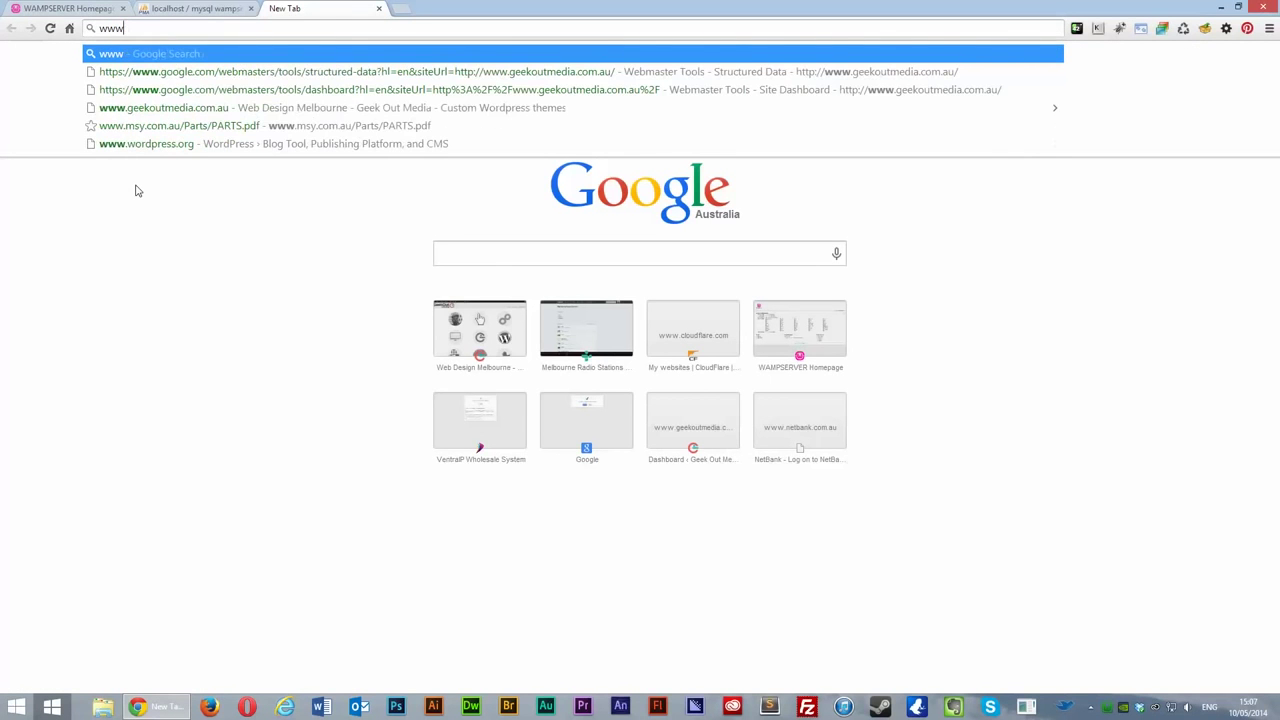
type(".wordpr")
type("e")
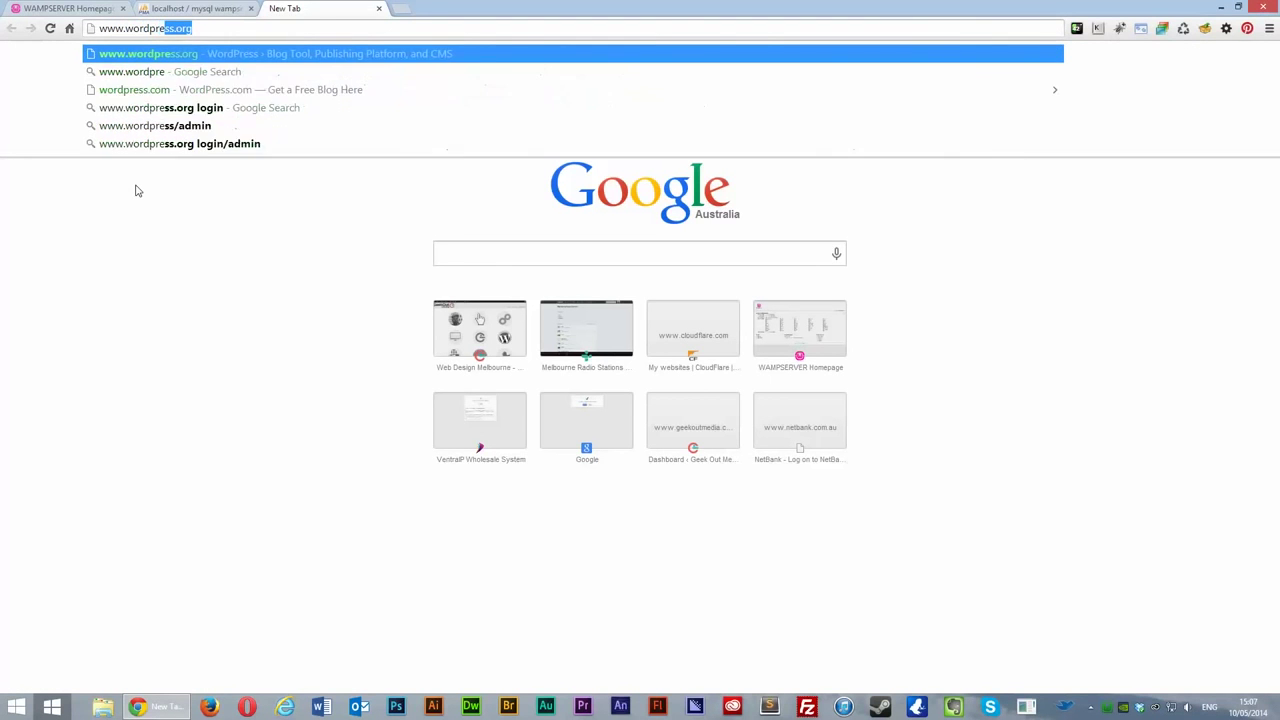
key("Return")
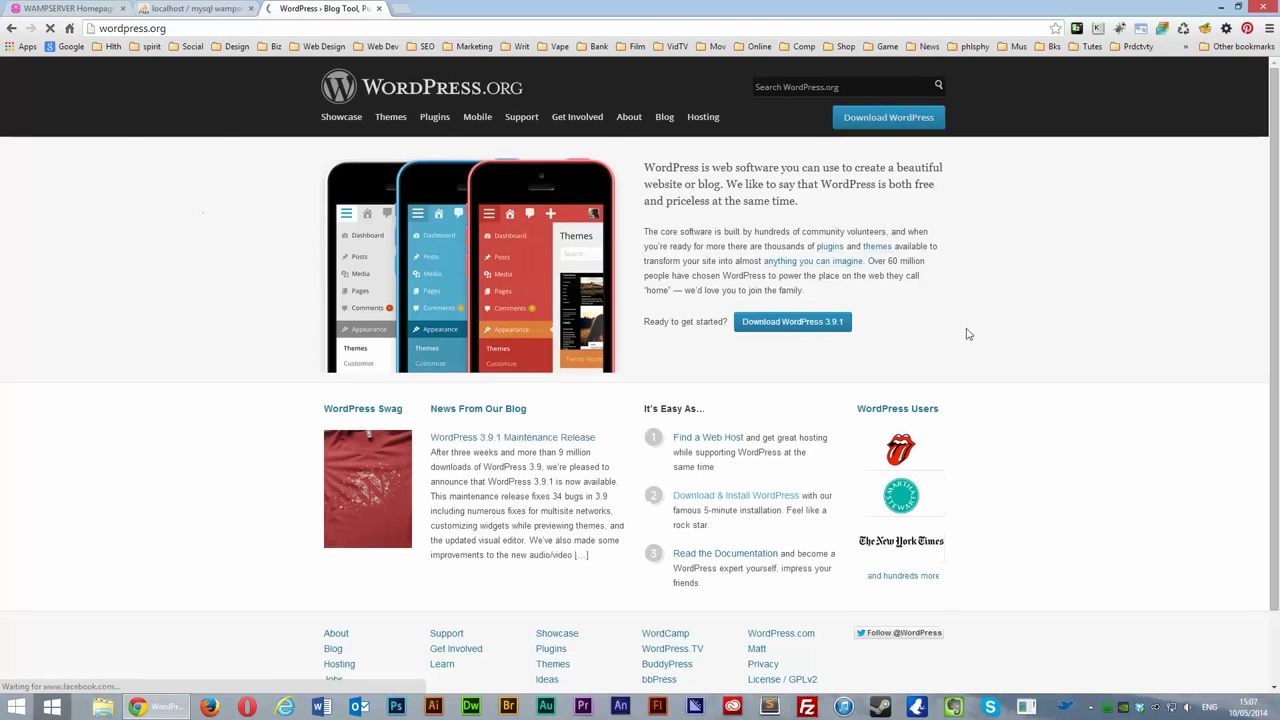
Step: Download the WordPress 3.9.1 zip and open it in WinRAR
left_click(782, 323)
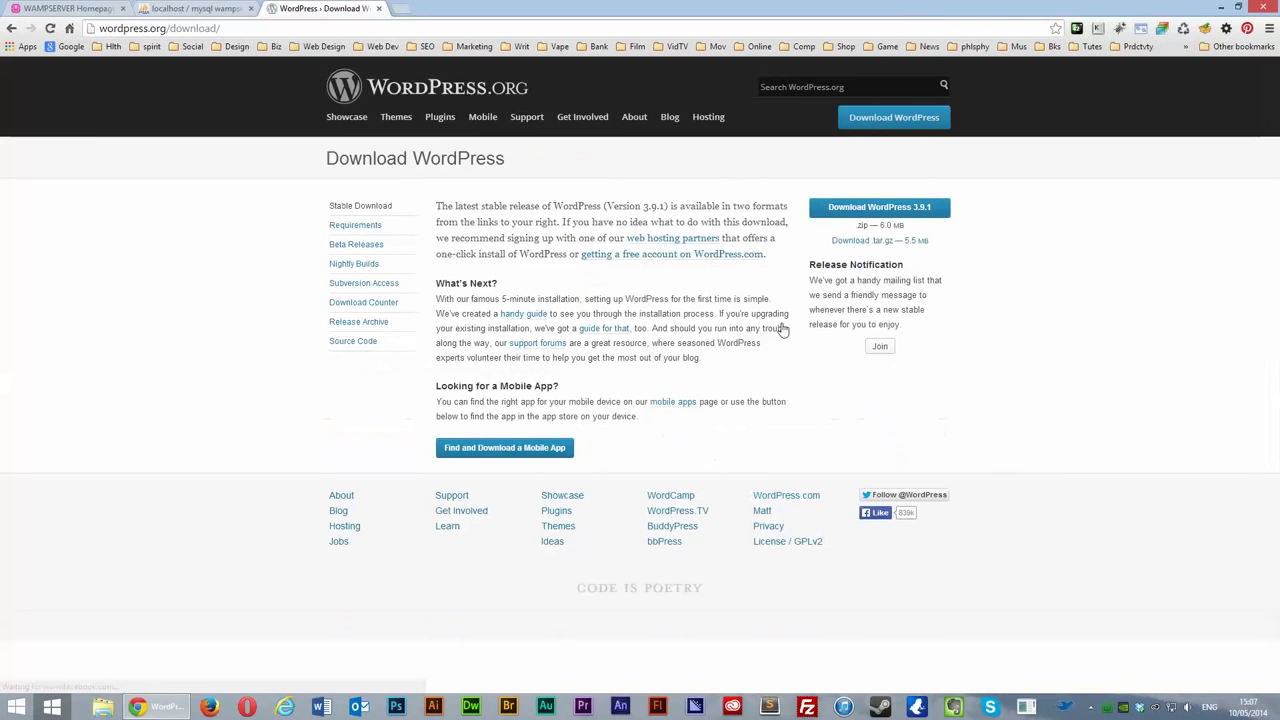
left_click(878, 206)
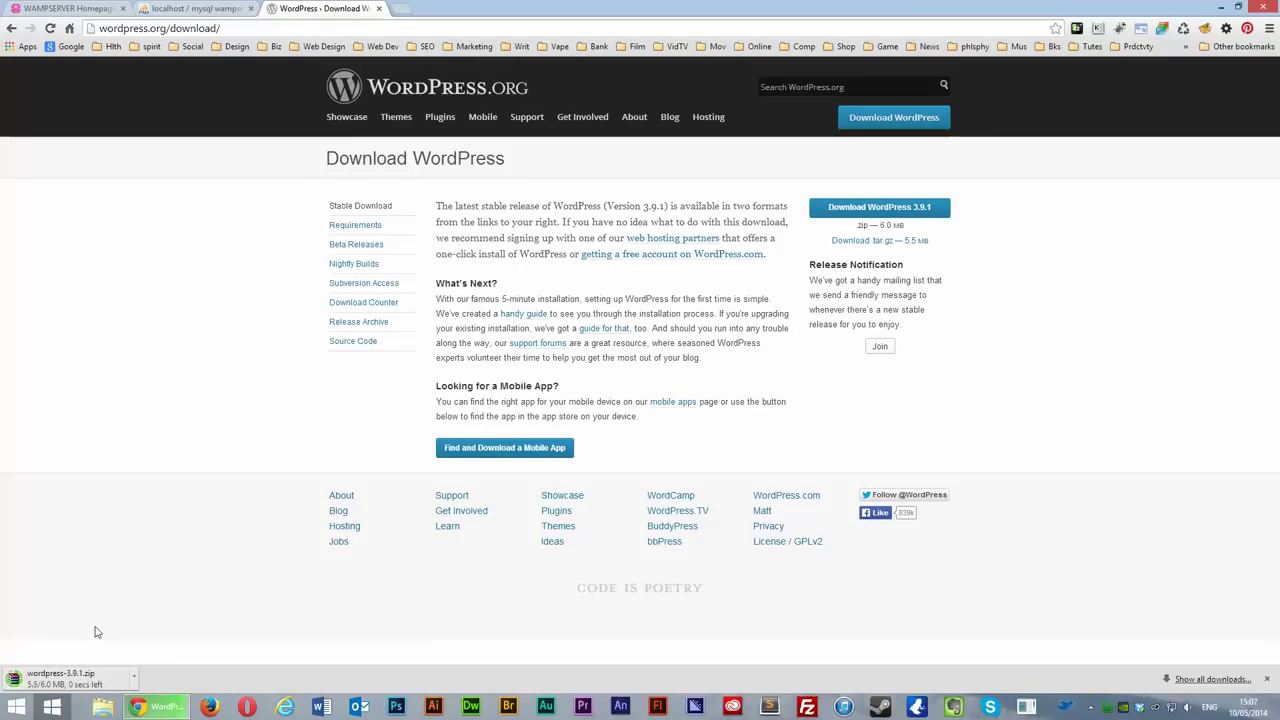
left_click(83, 681)
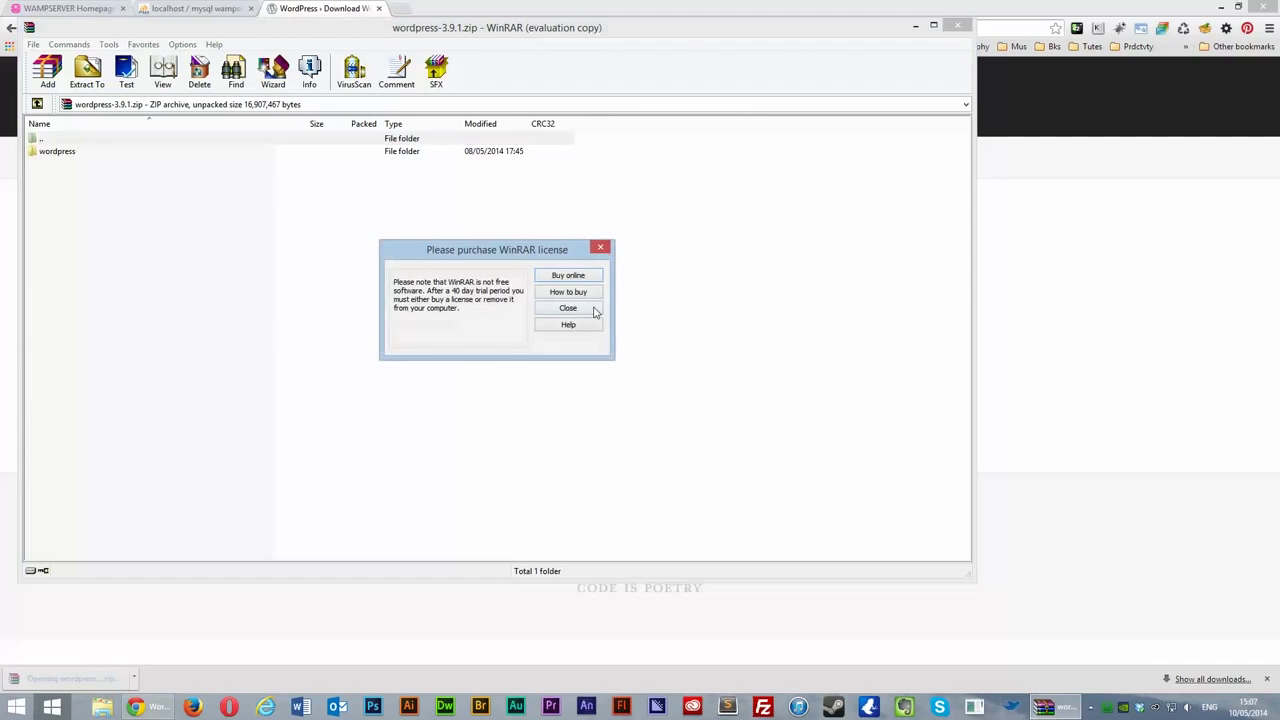
Step: Extract the archive's wordpress folder into C:\wamp\www with Extract To
left_click(594, 312)
left_click(87, 70)
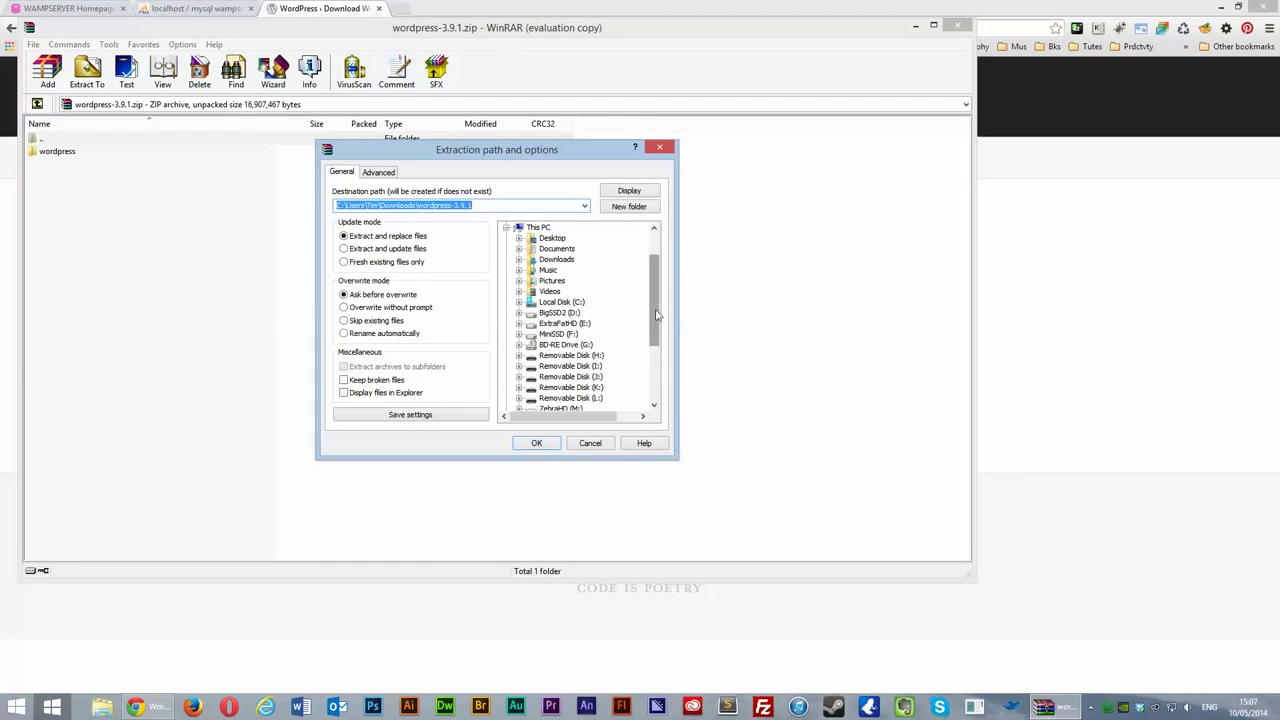
left_click(588, 443)
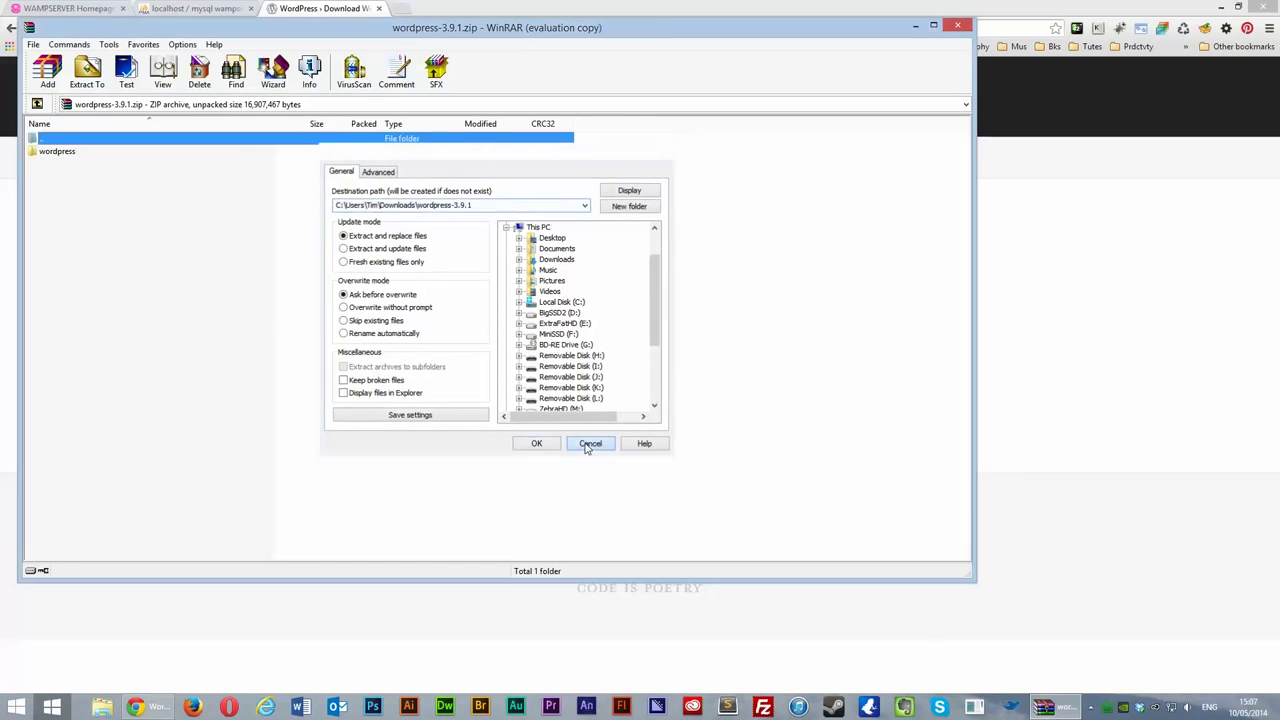
left_click(50, 150)
left_click(87, 70)
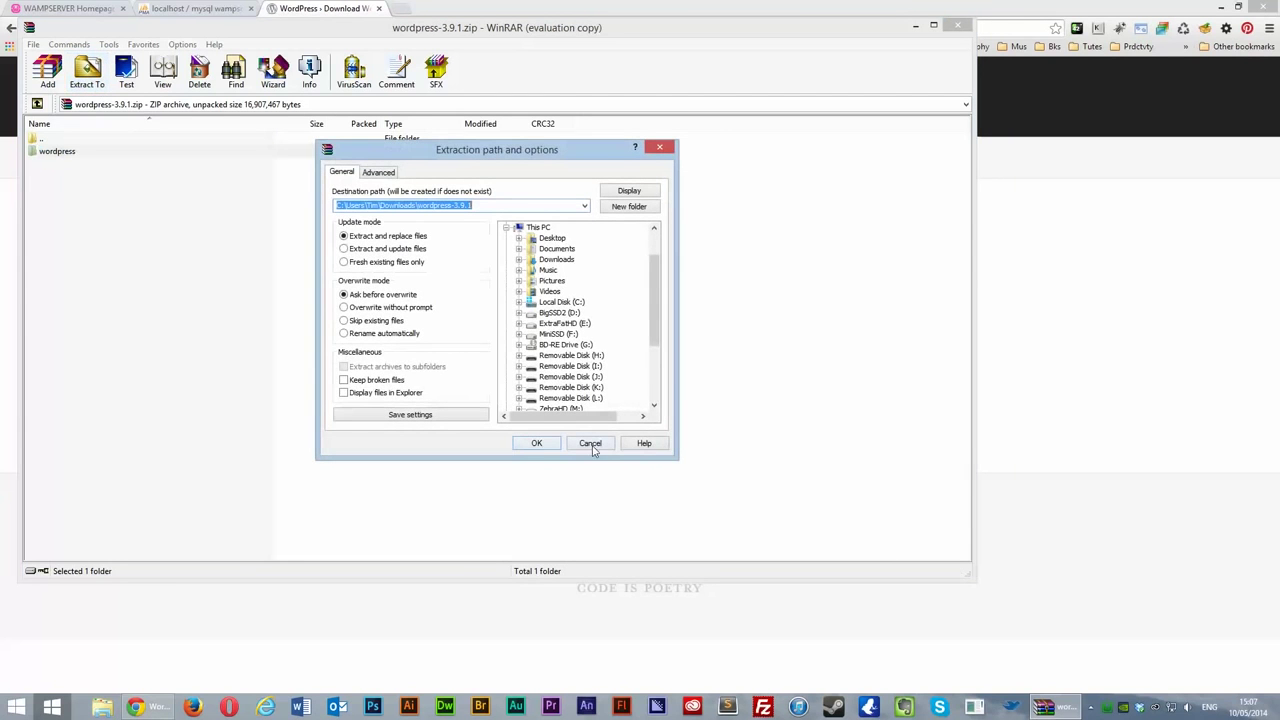
left_click(520, 303)
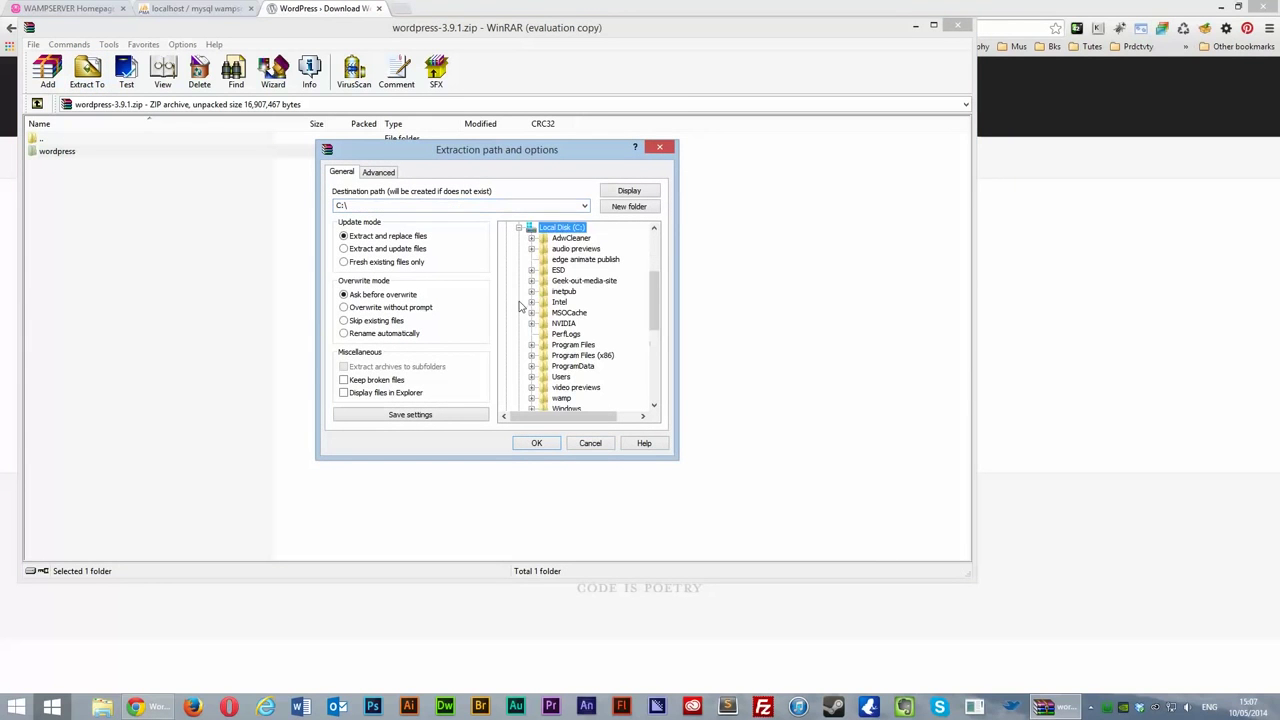
scroll(608, 330, "down", 2)
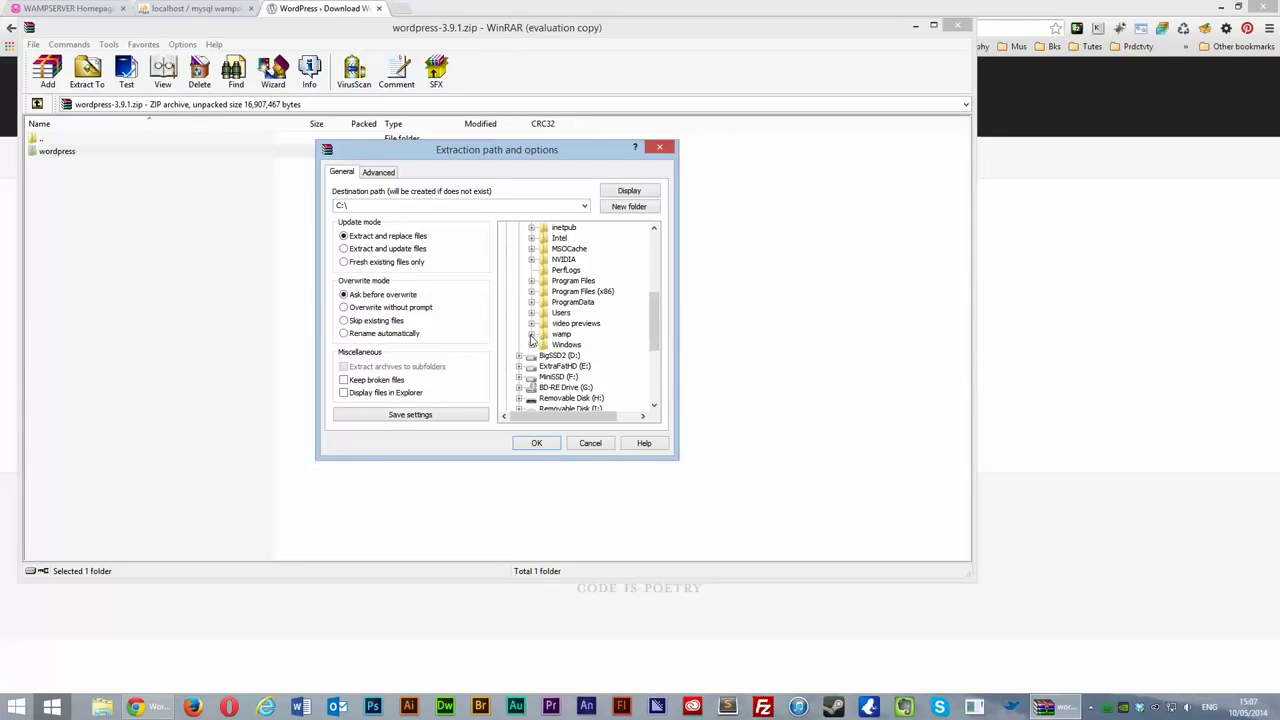
left_click(531, 336)
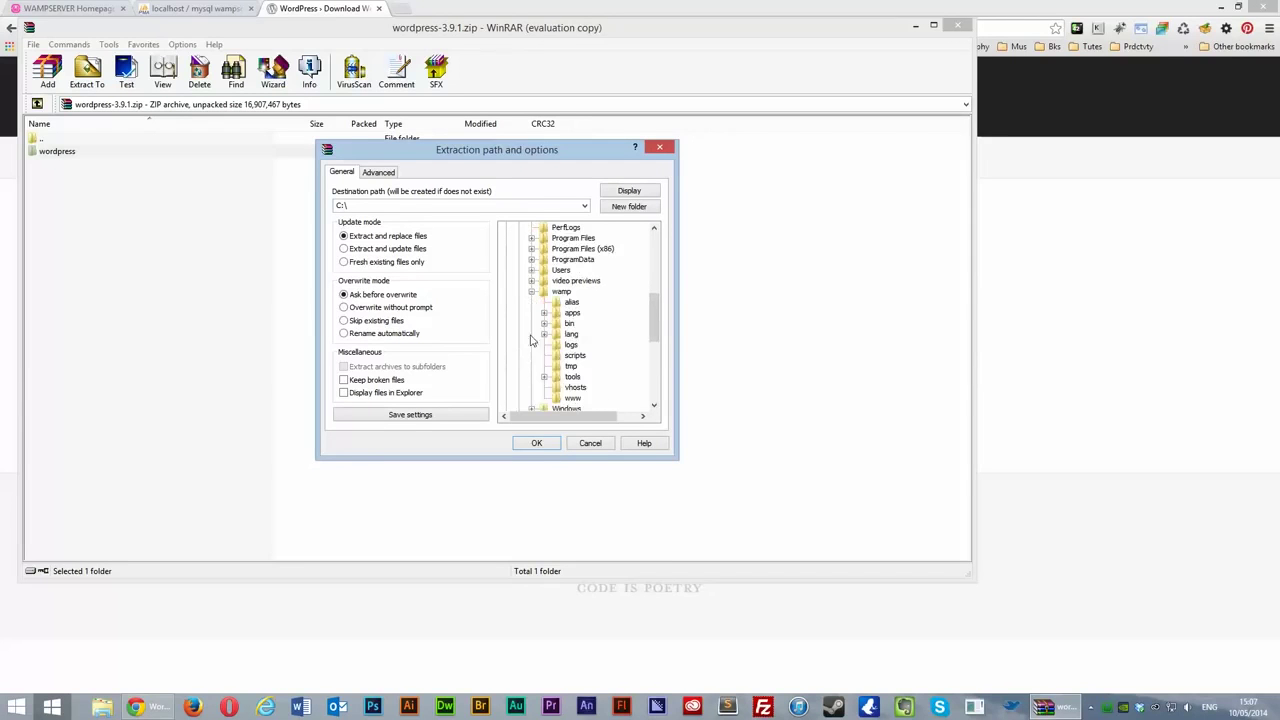
left_click(575, 400)
left_click(536, 443)
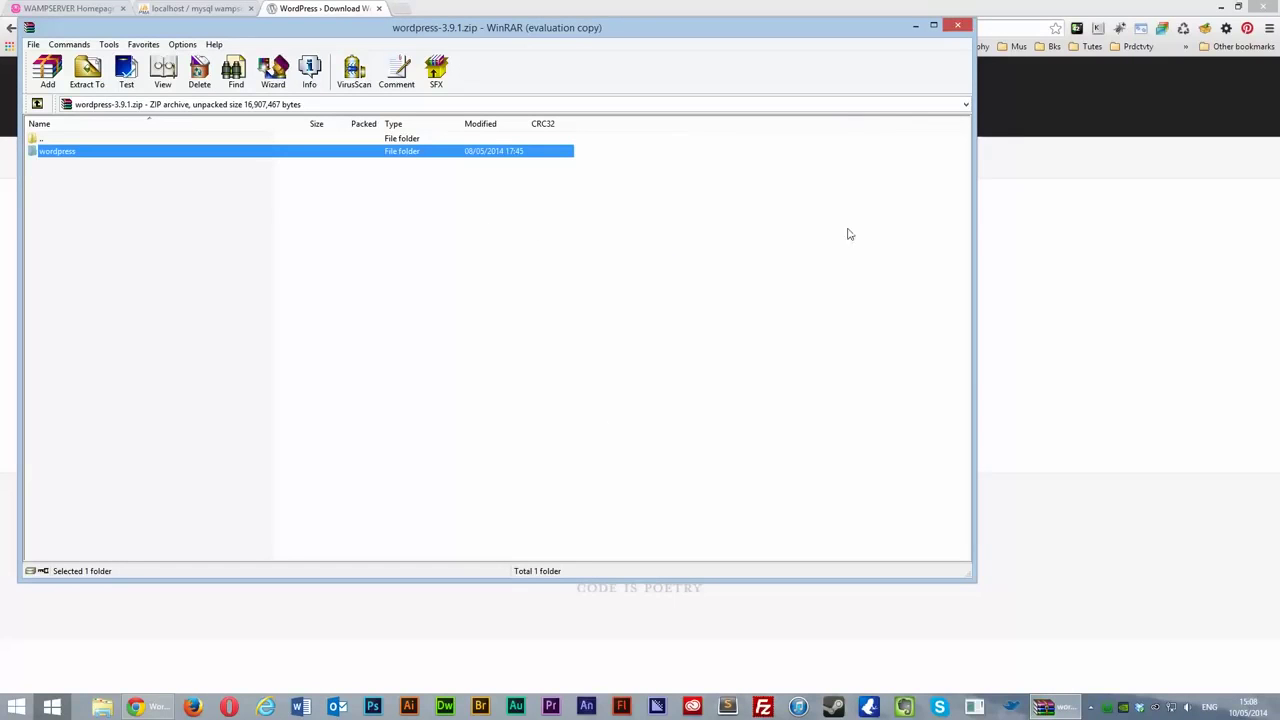
Step: Browse to C:\wamp\www\wordpress and open wp-config-sample.php in Sublime Text 2
left_click(957, 25)
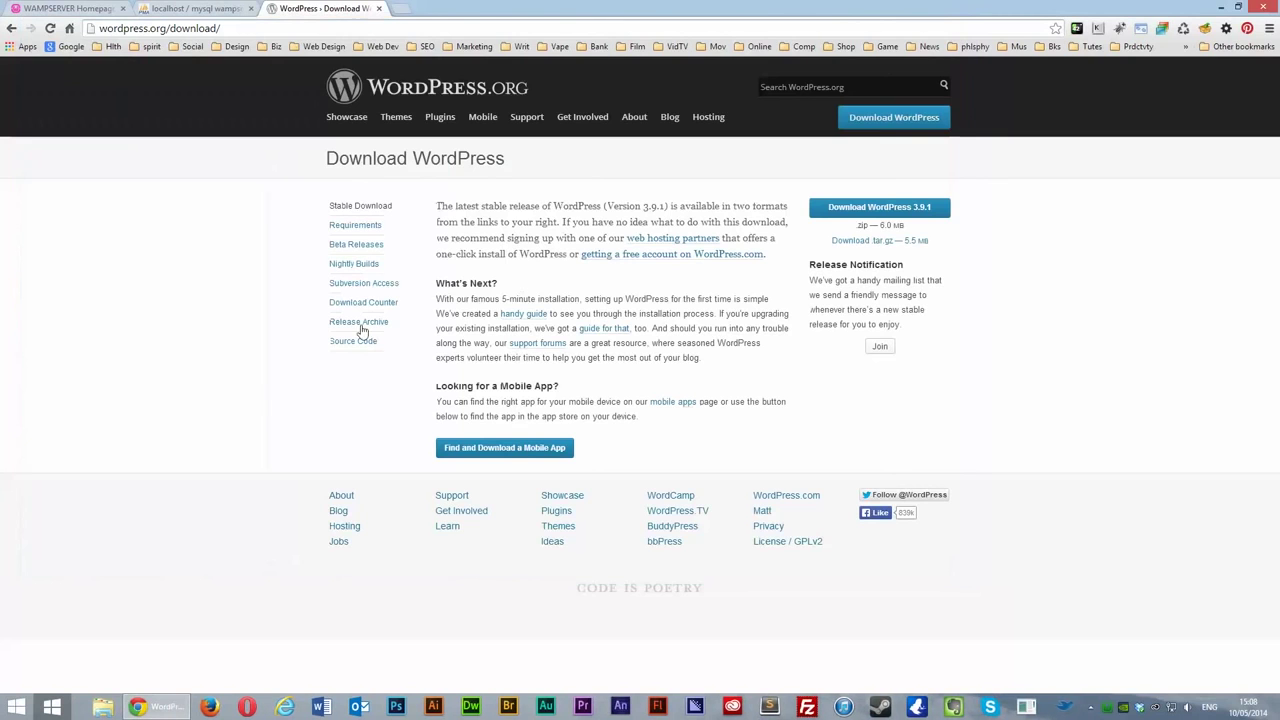
left_click(103, 710)
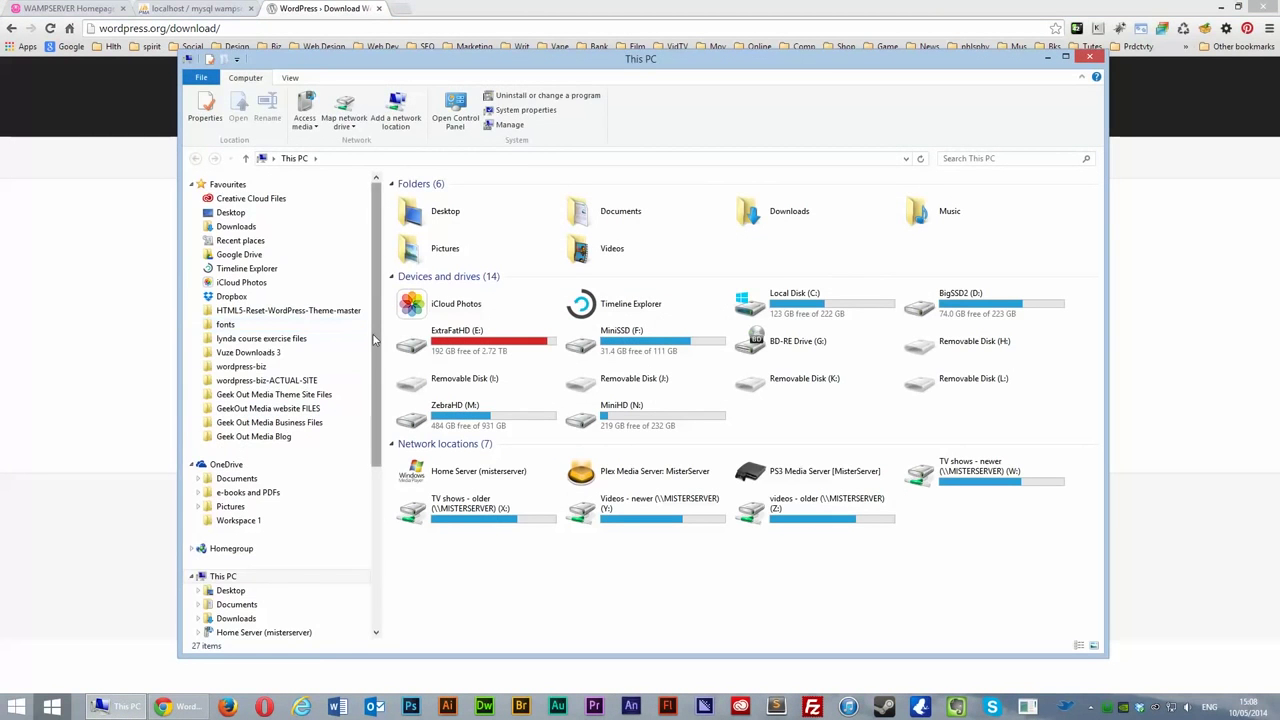
scroll(373, 340, "down", 5)
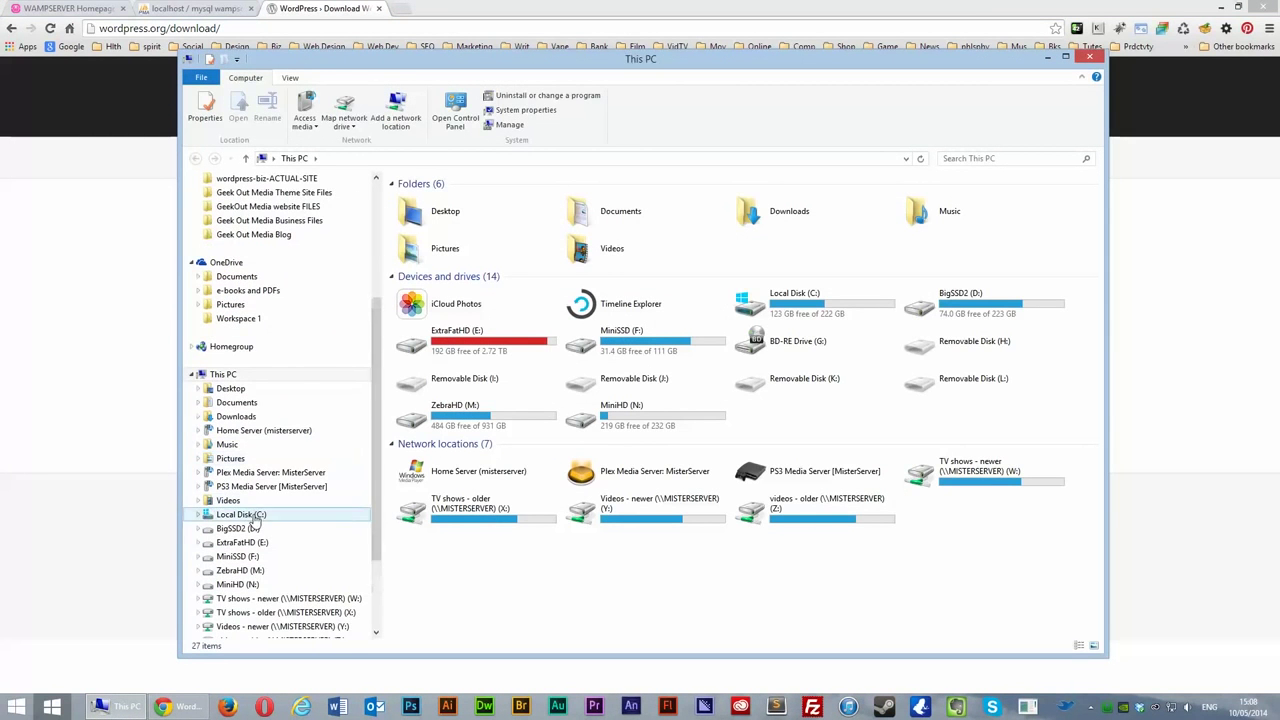
left_click(254, 518)
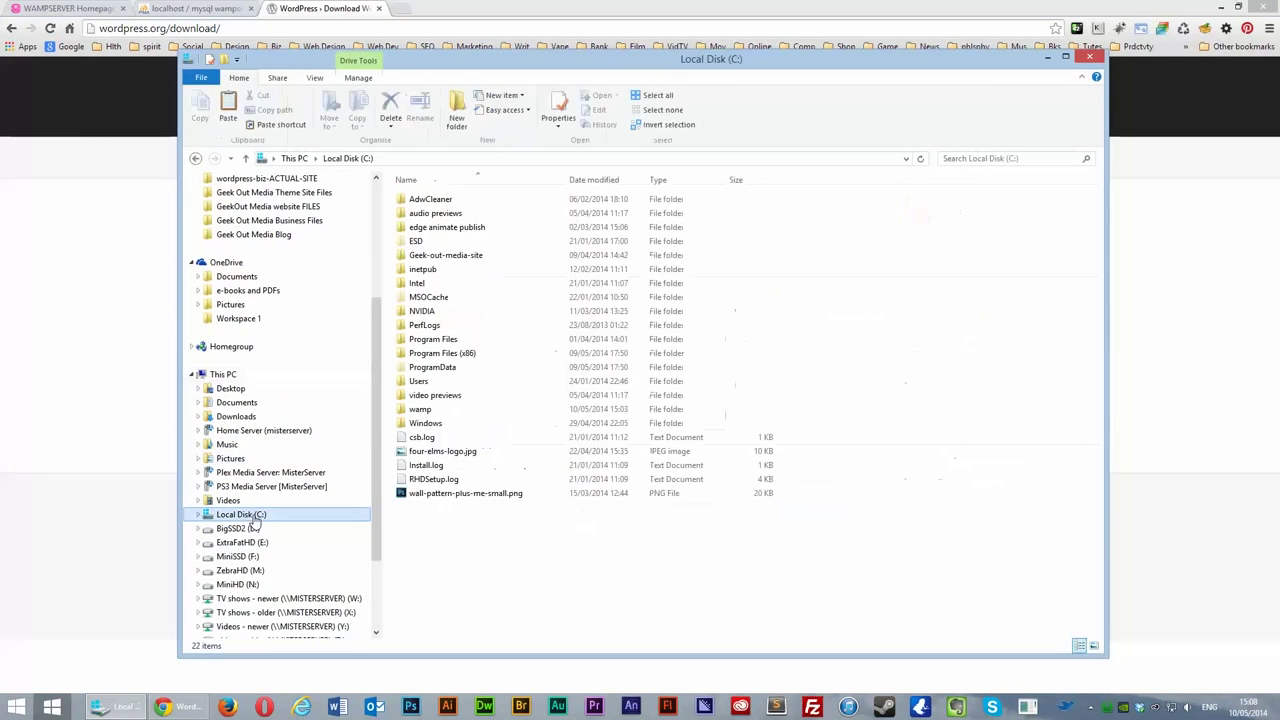
double_click(426, 413)
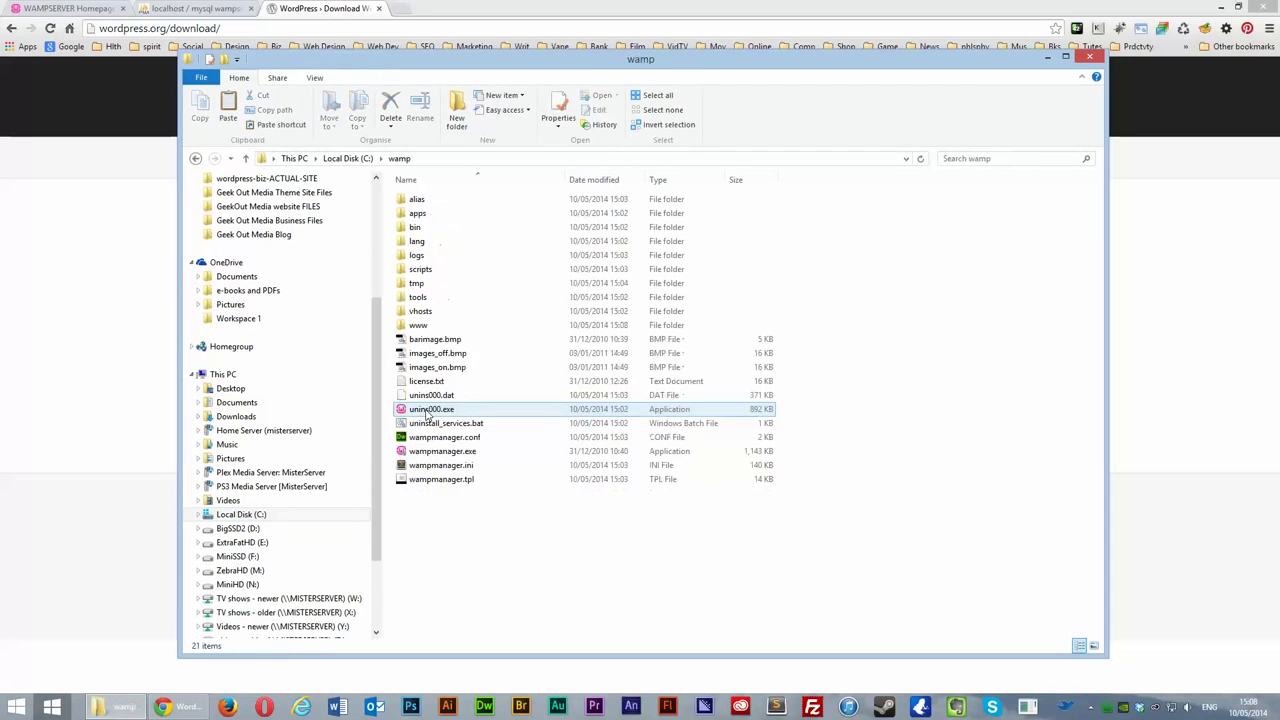
double_click(418, 326)
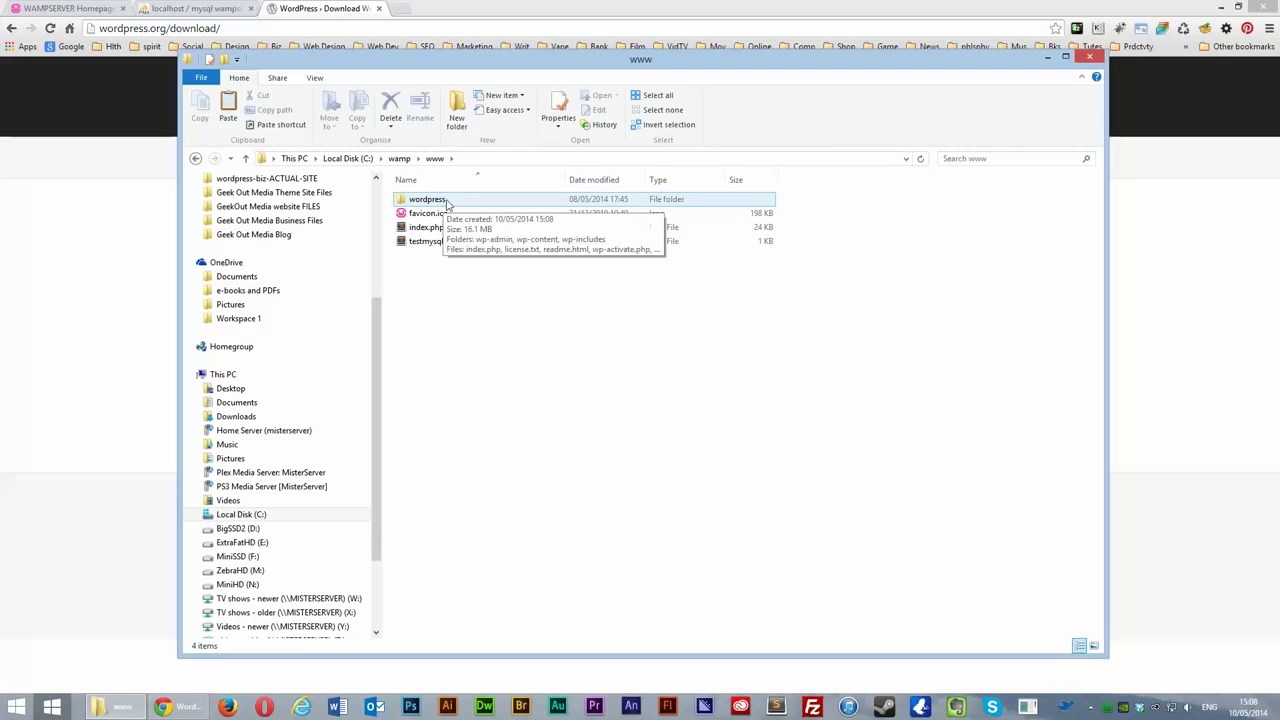
double_click(446, 201)
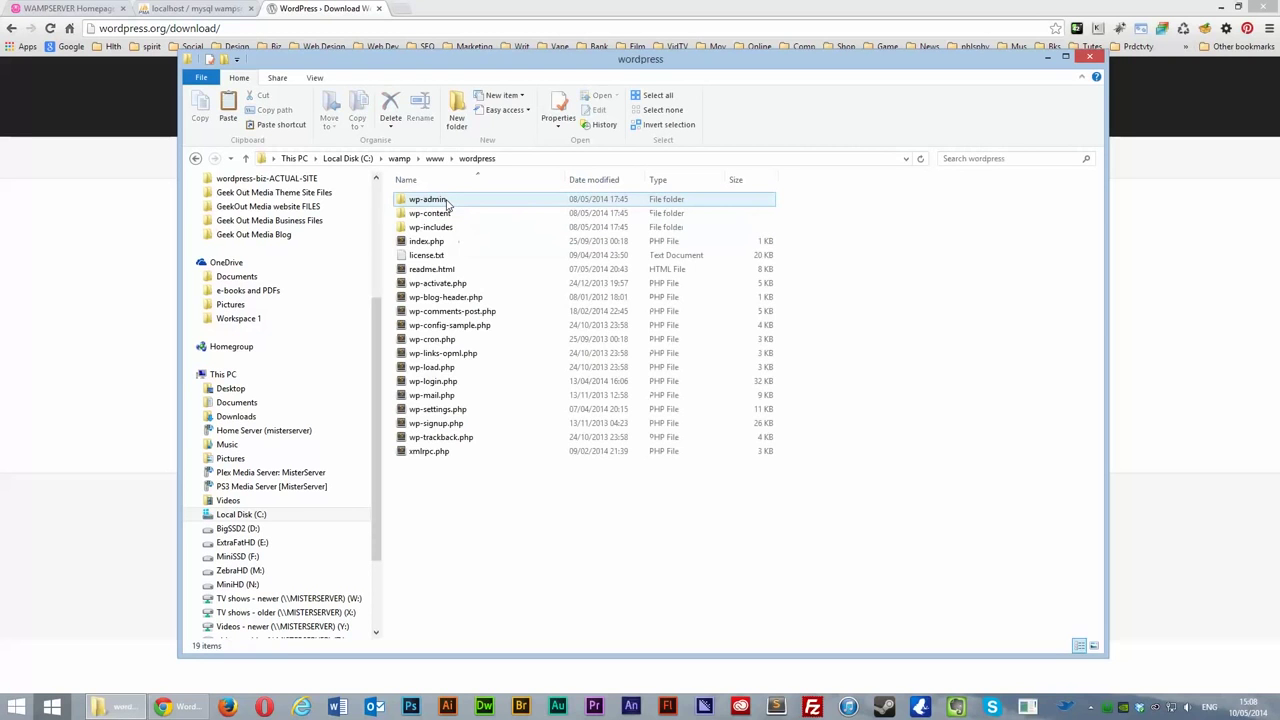
left_click(245, 158)
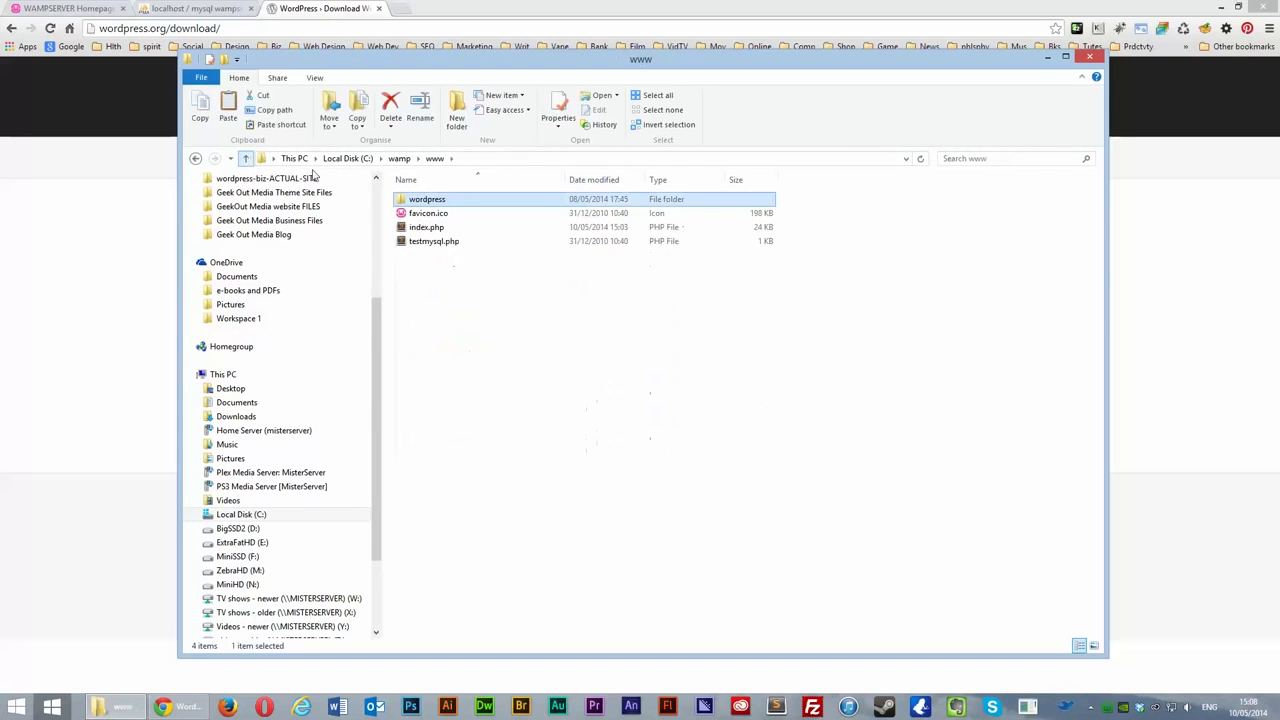
double_click(436, 203)
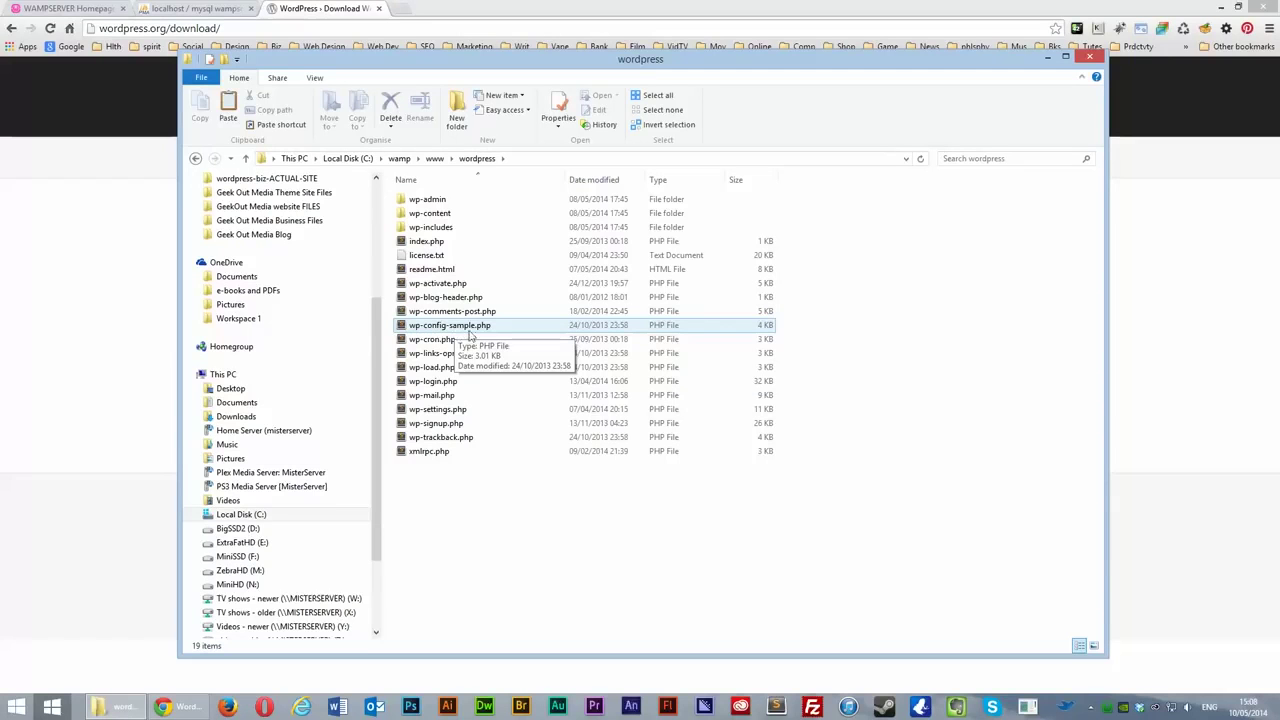
left_click(474, 328)
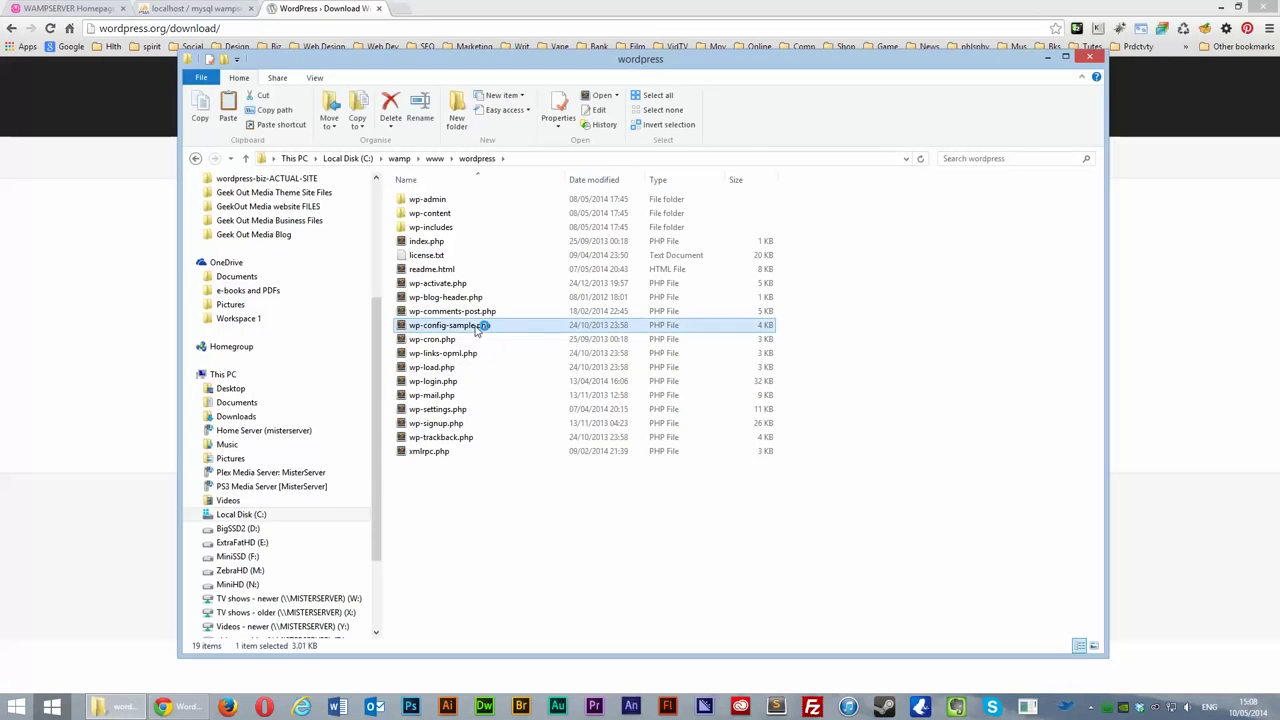
double_click(477, 326)
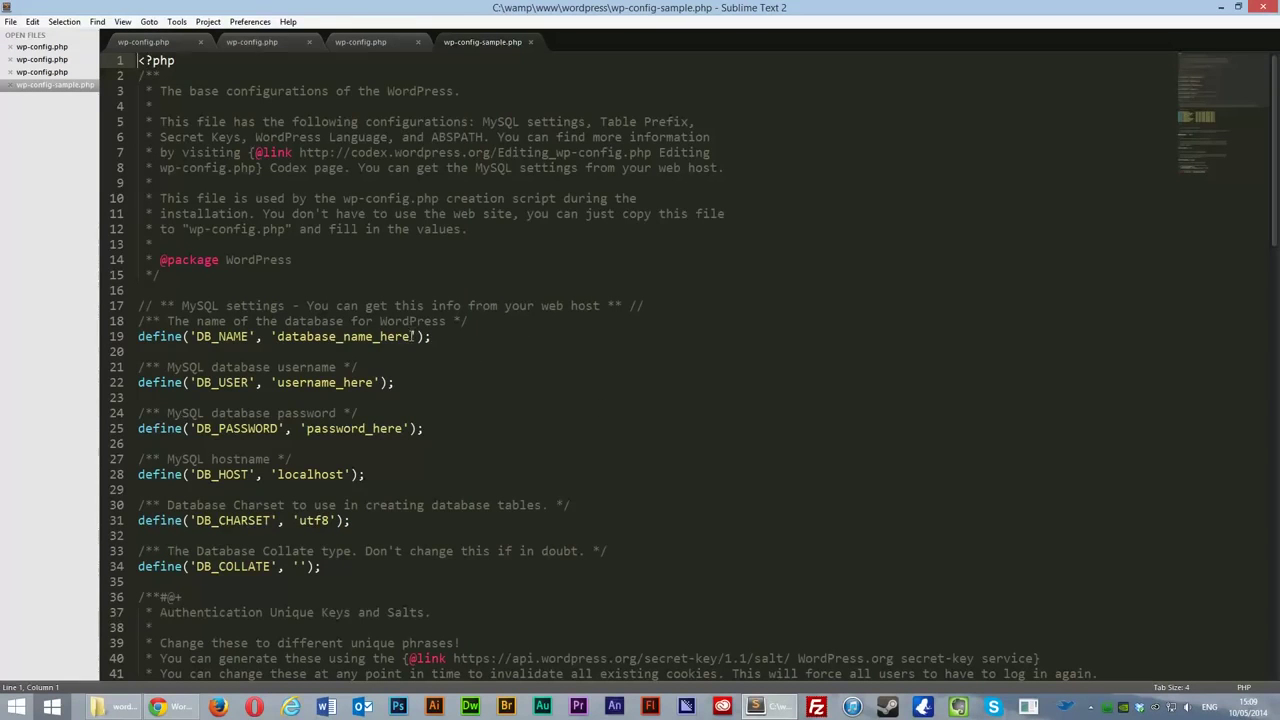
Step: Replace the placeholders: DB_NAME 'wordpress', DB_USER 'root', and an empty DB_PASSWORD
left_click(411, 337)
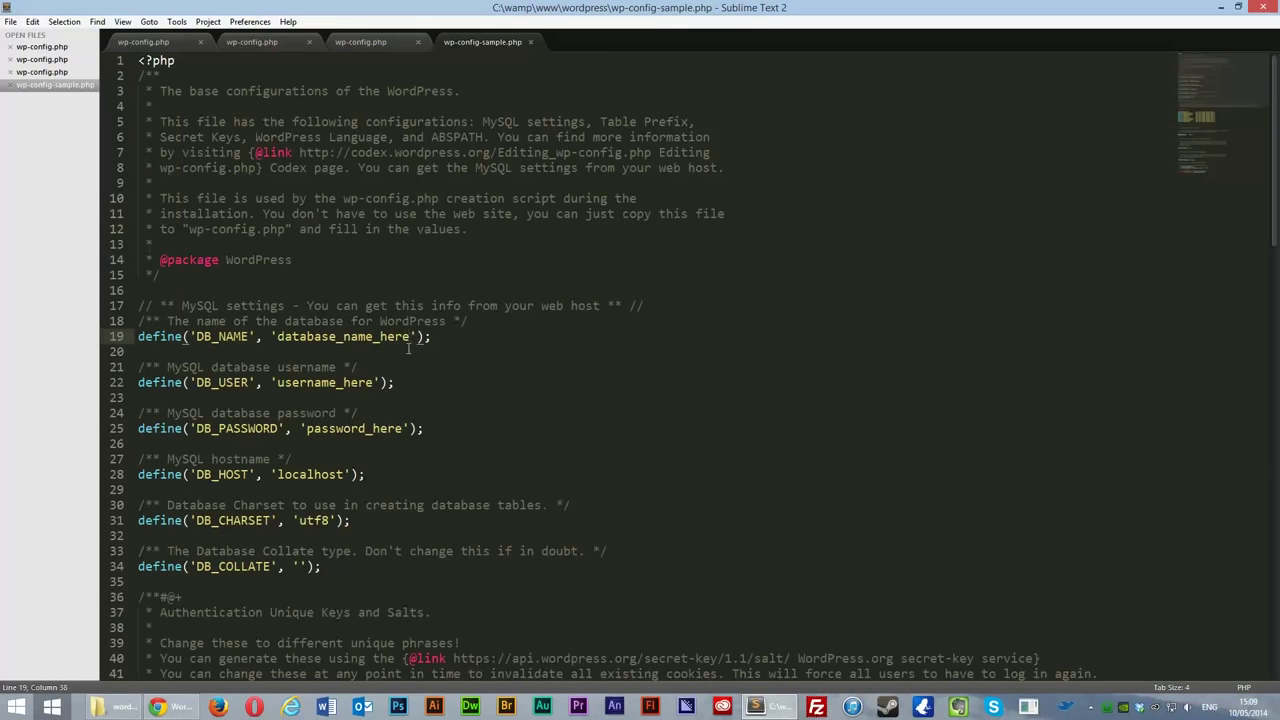
left_click_drag(275, 337, 411, 337)
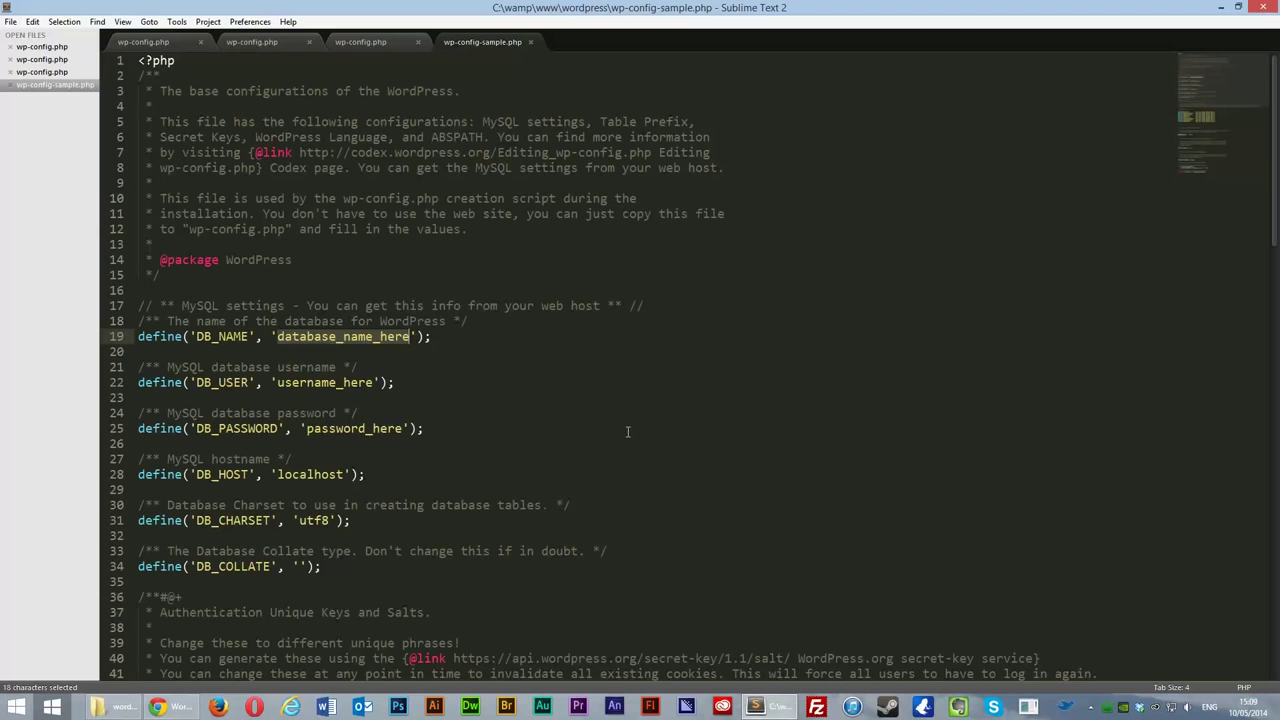
type("wordpress")
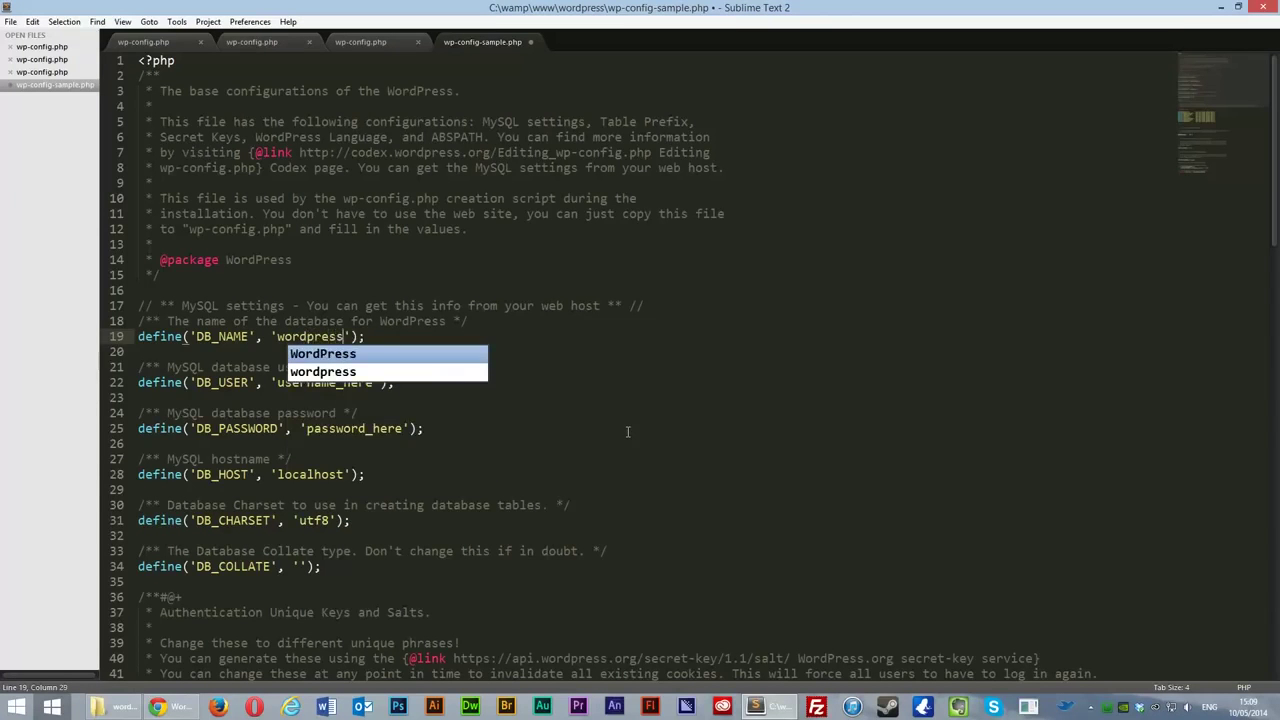
left_click(410, 428)
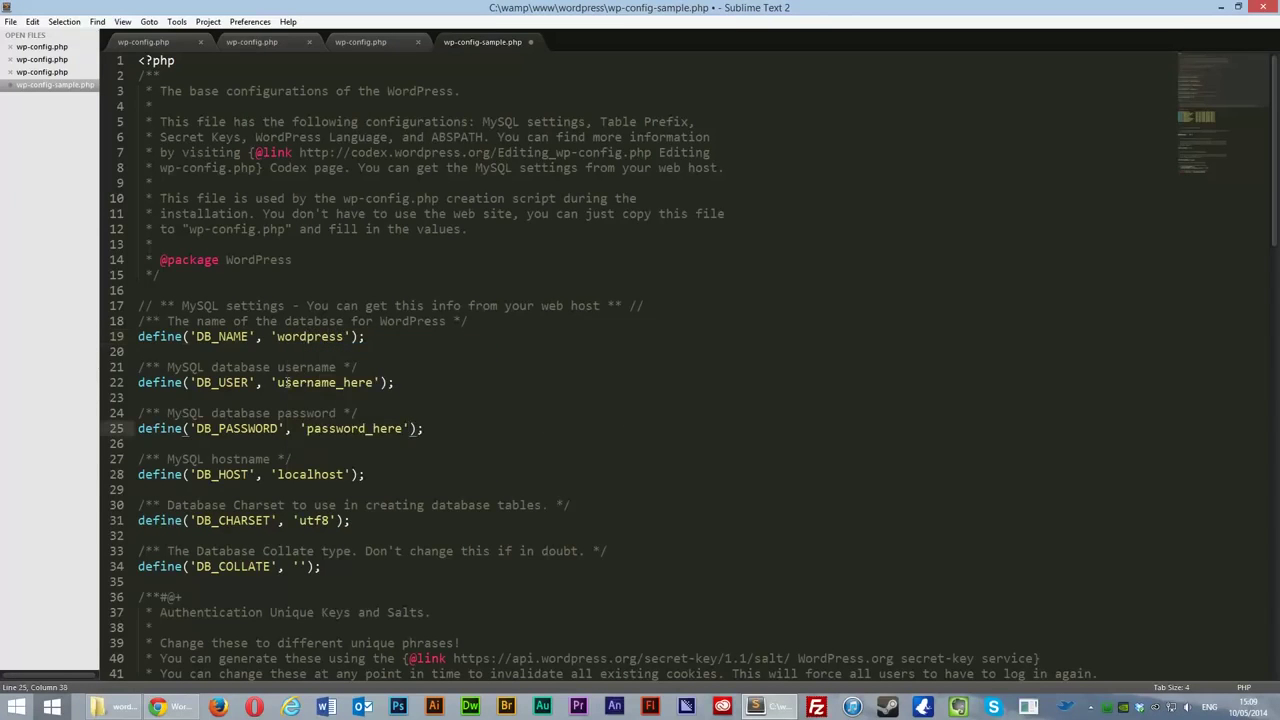
left_click_drag(278, 382, 373, 380)
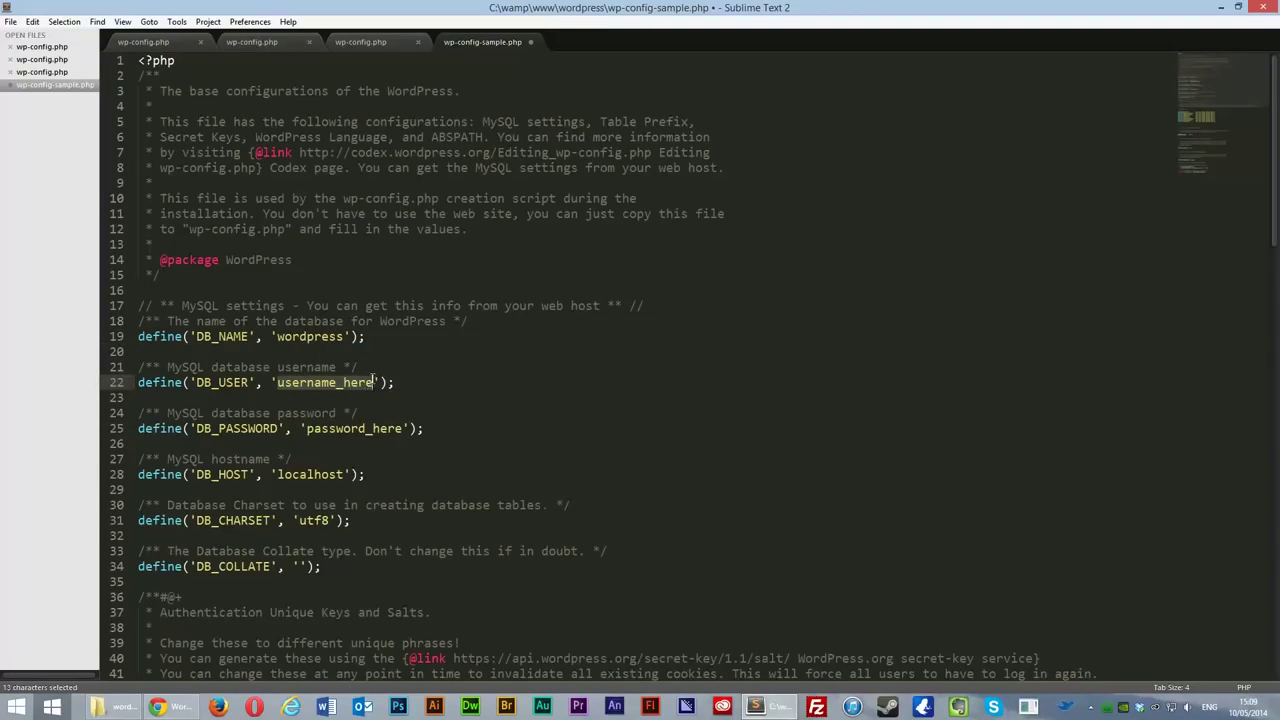
type("root")
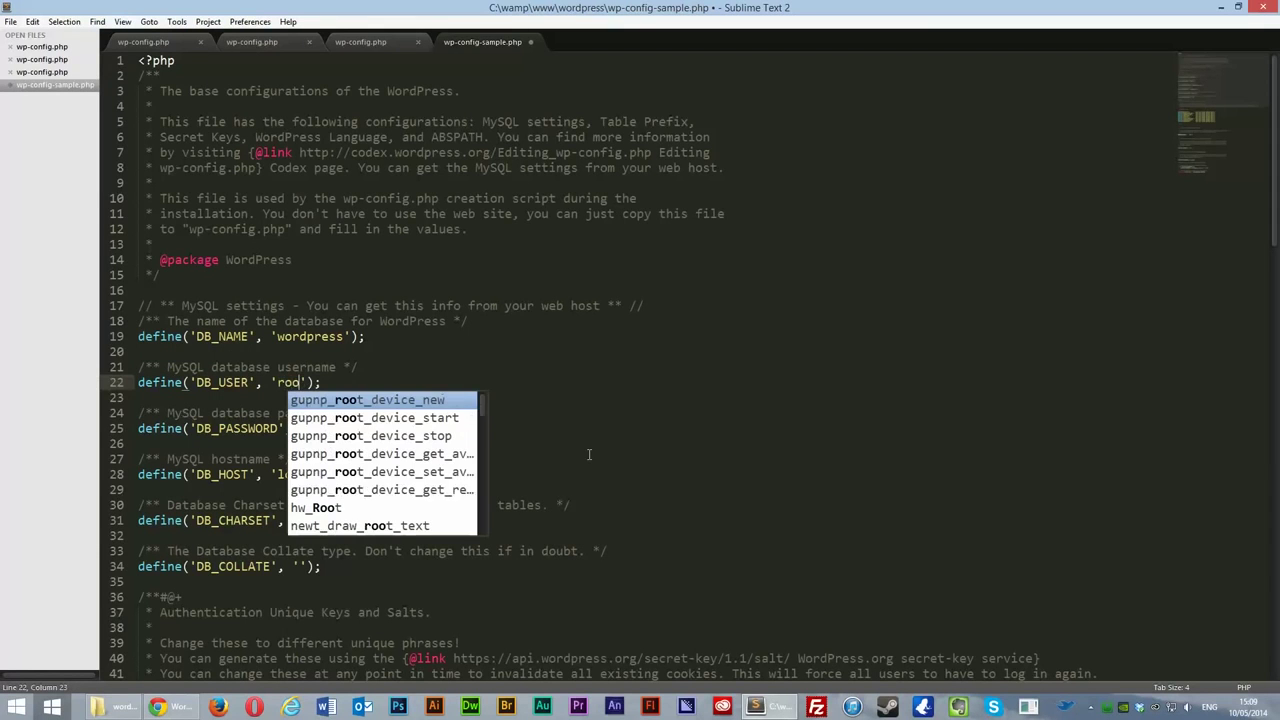
left_click(536, 418)
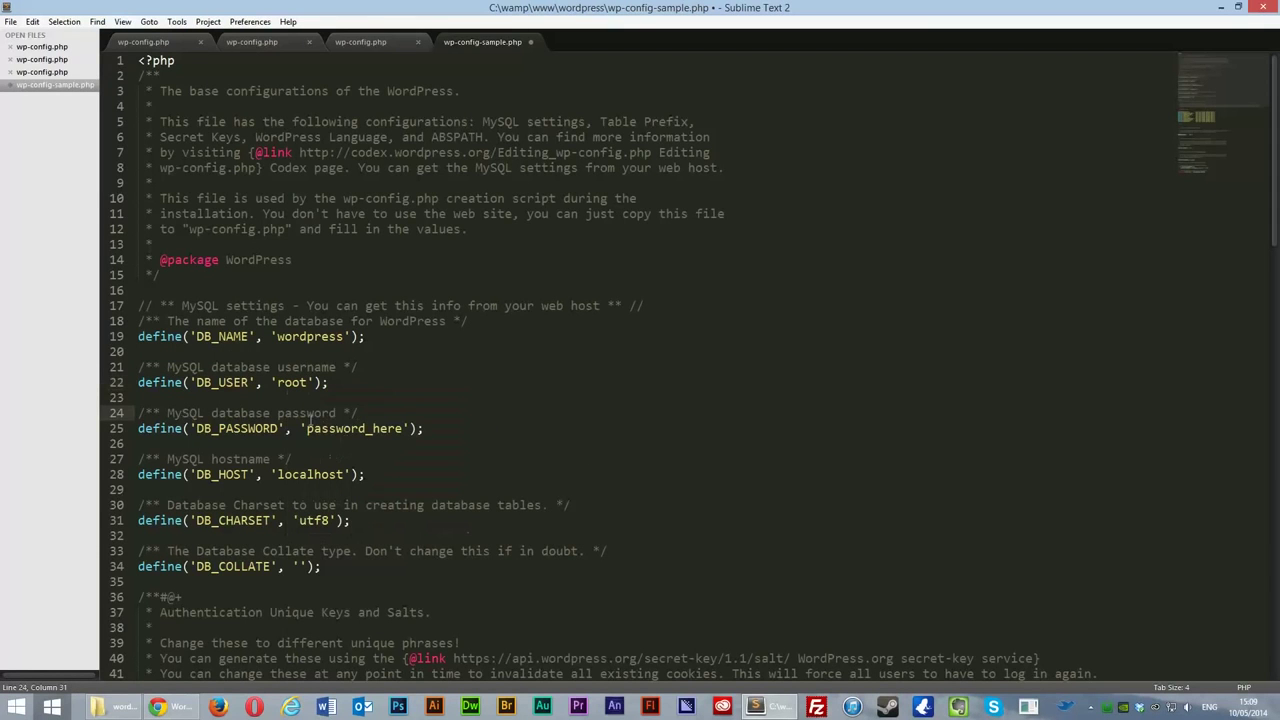
left_click_drag(307, 428, 402, 423)
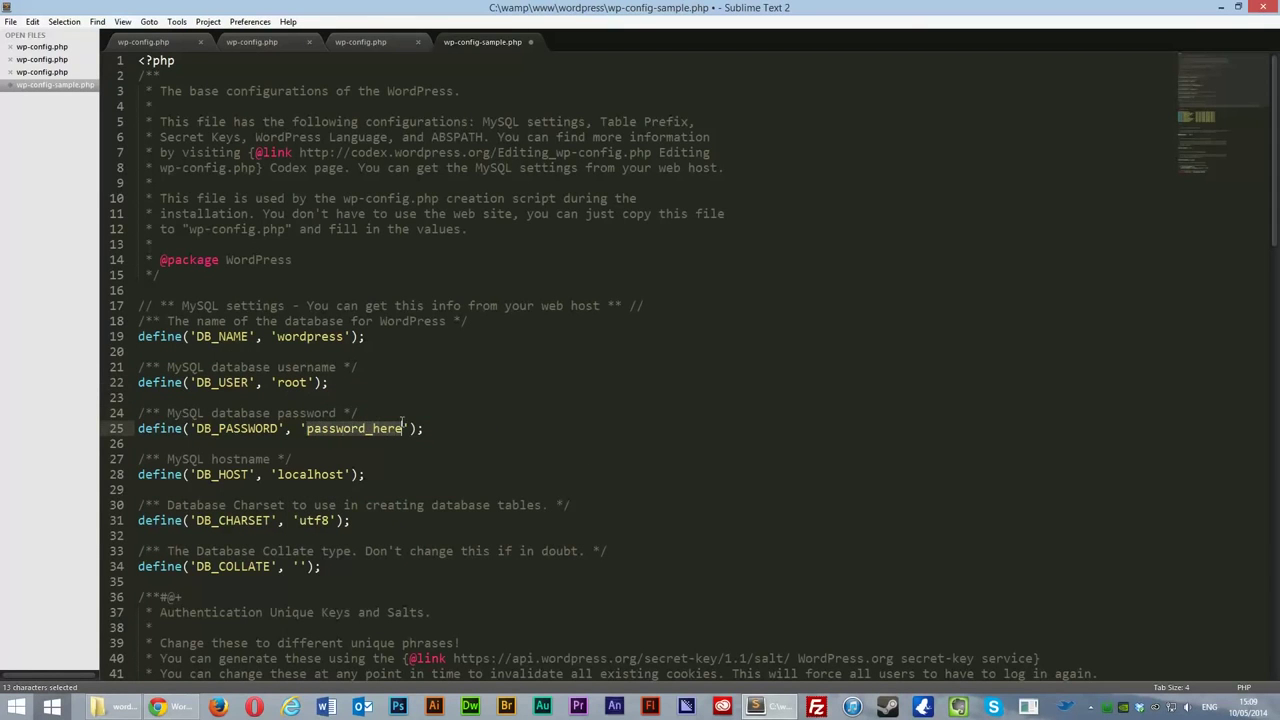
key("BackSpace")
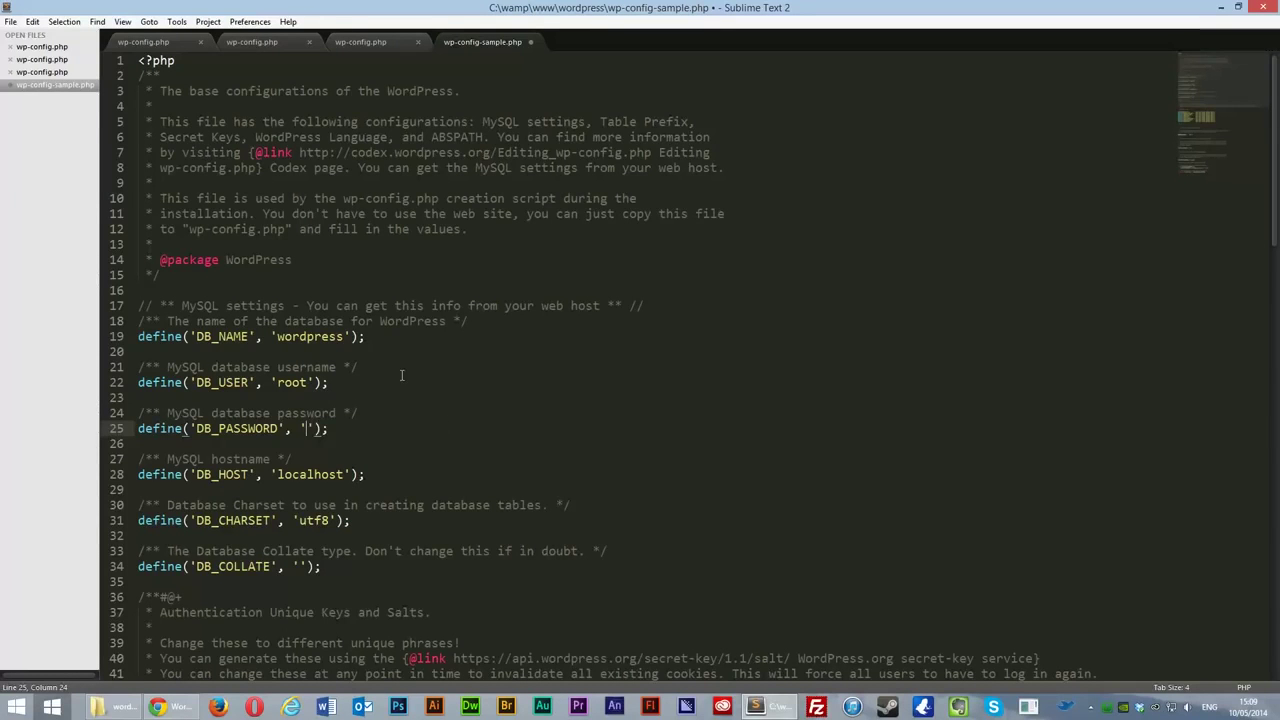
left_click(11, 22)
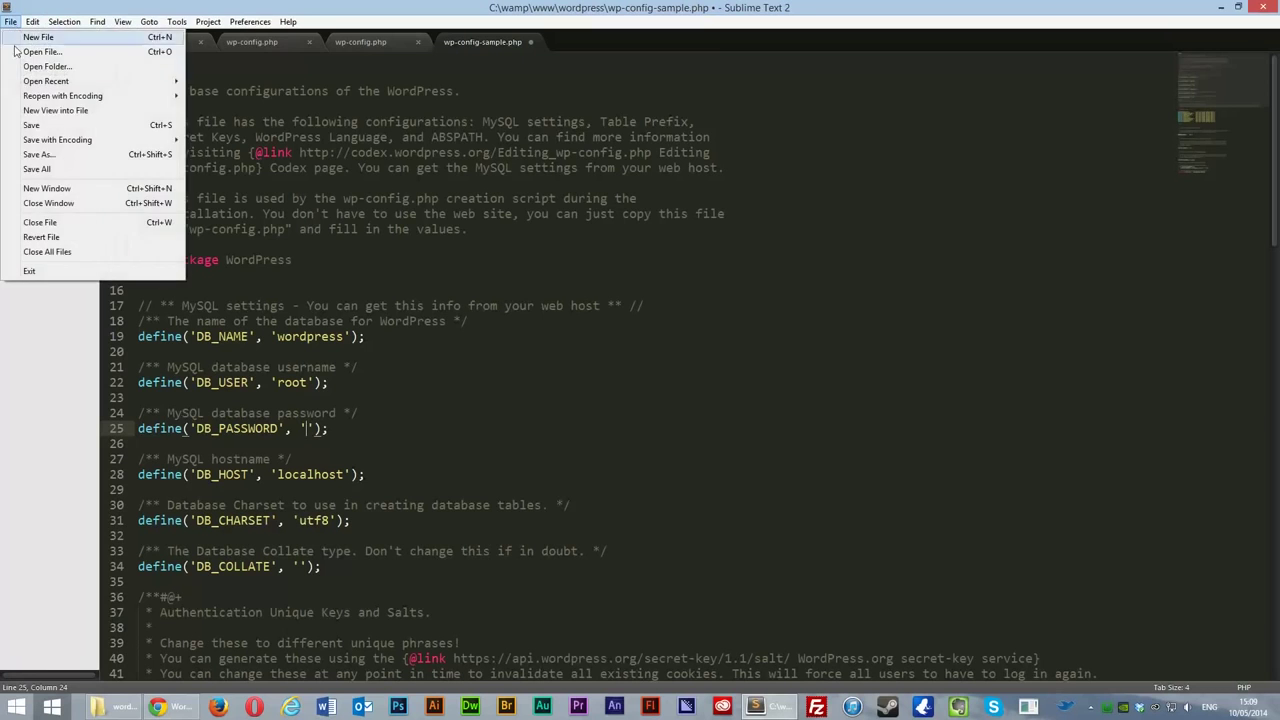
Step: Save the edited file as wp-config.php in the wordpress folder and close its tab
left_click(40, 159)
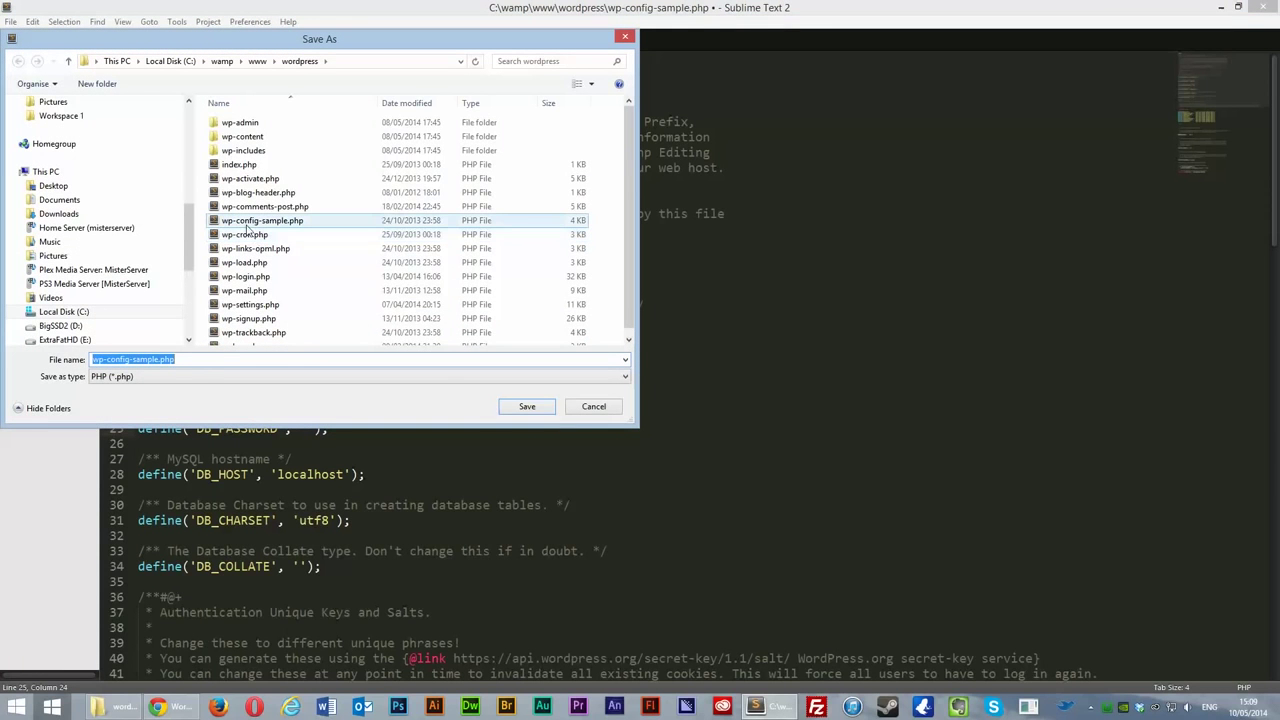
left_click(186, 359)
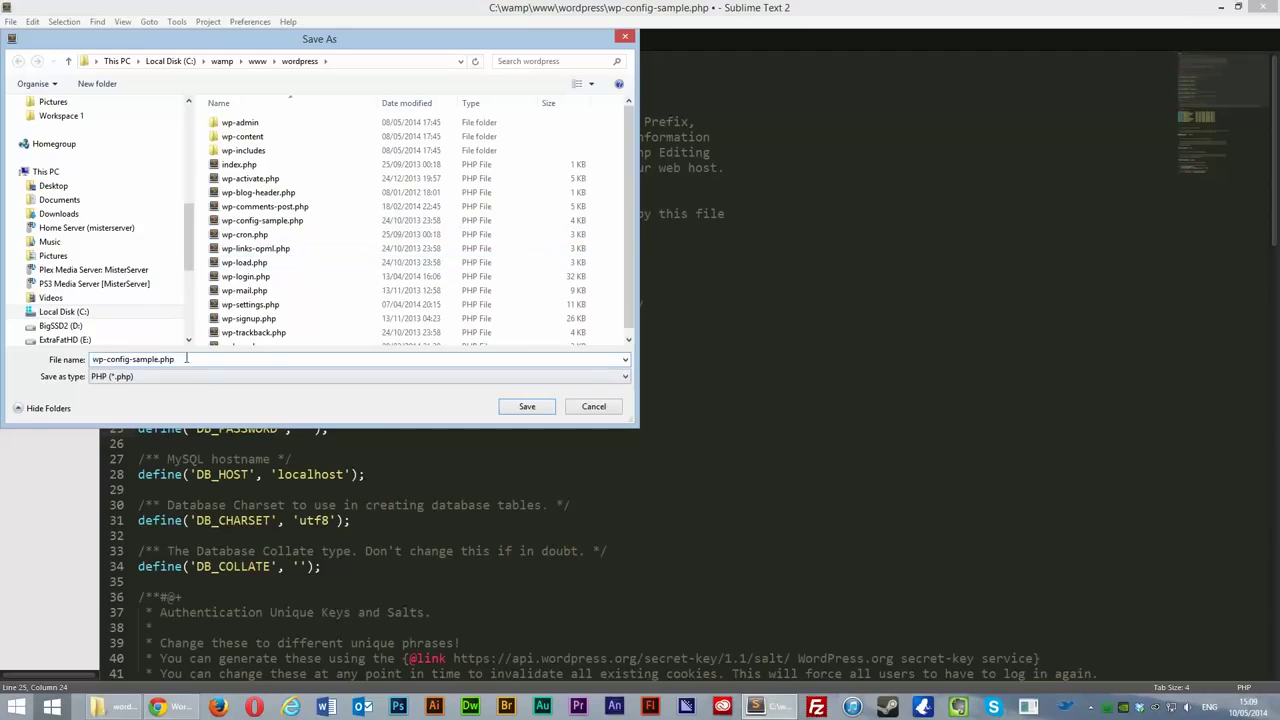
key("BackSpace")
key("BackSpace")
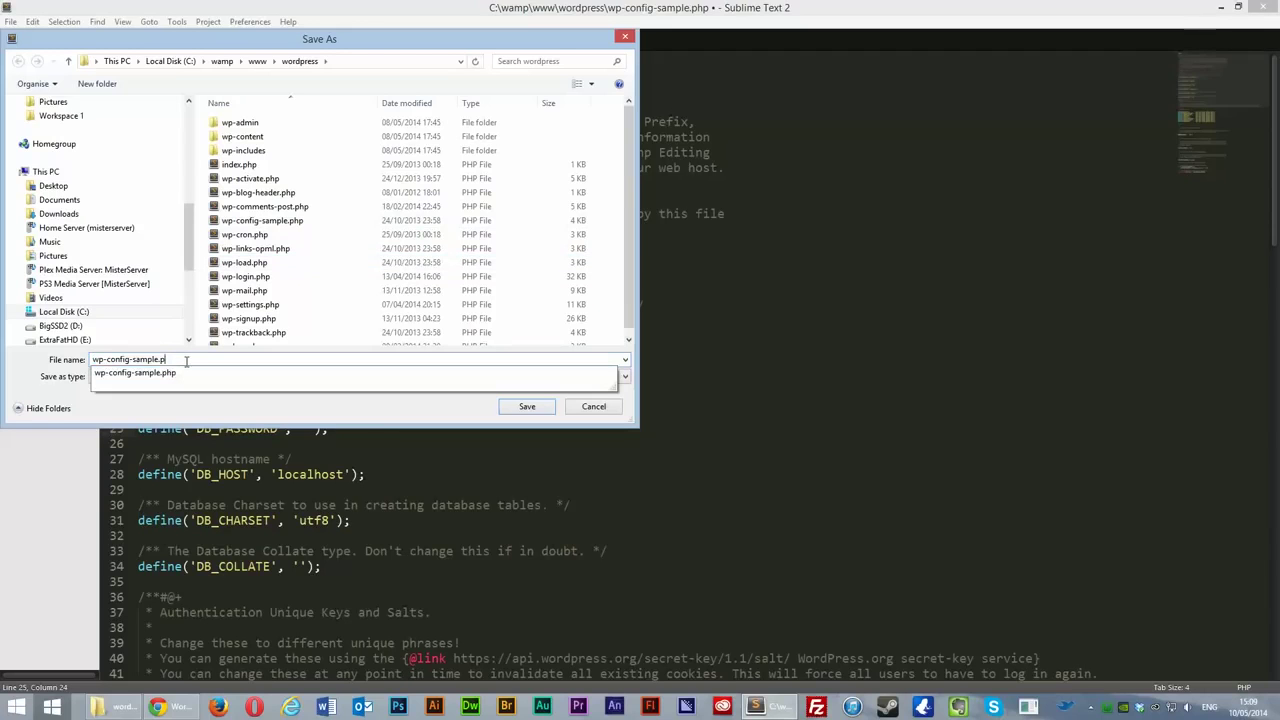
key("BackSpace")
key("BackSpace")
key("BackSpace")
key("BackSpace")
type(".")
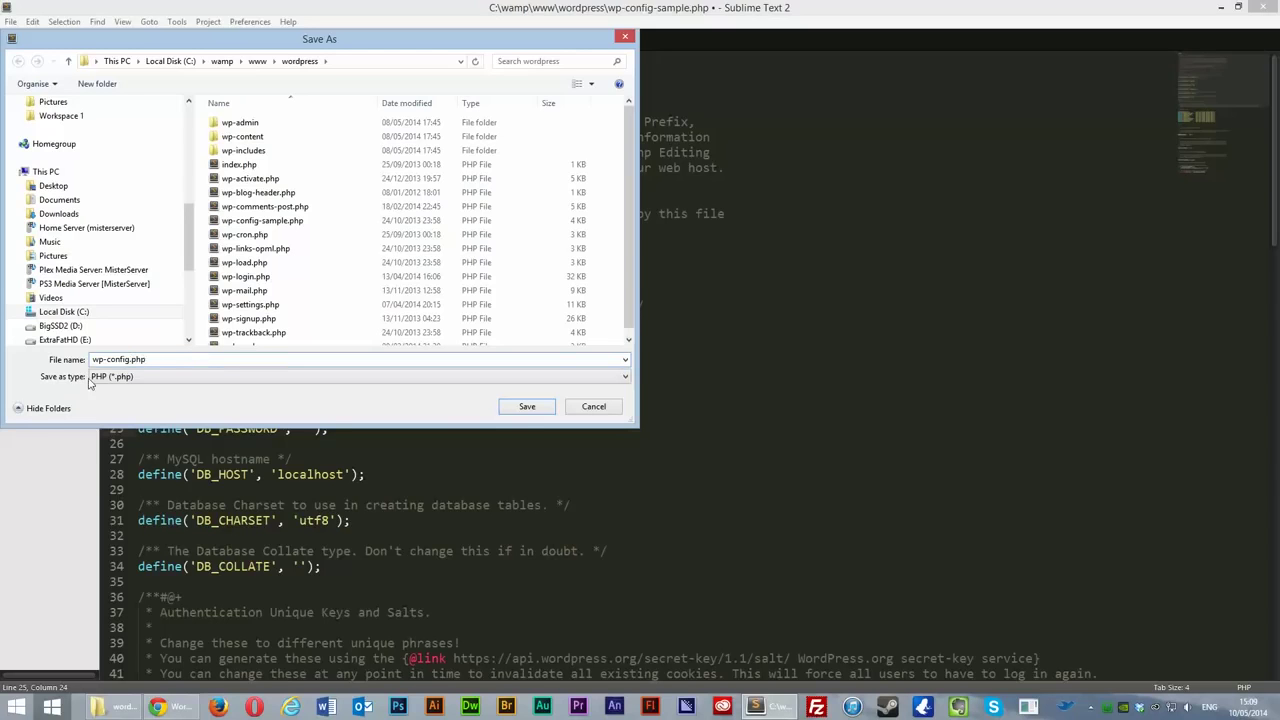
left_click(527, 406)
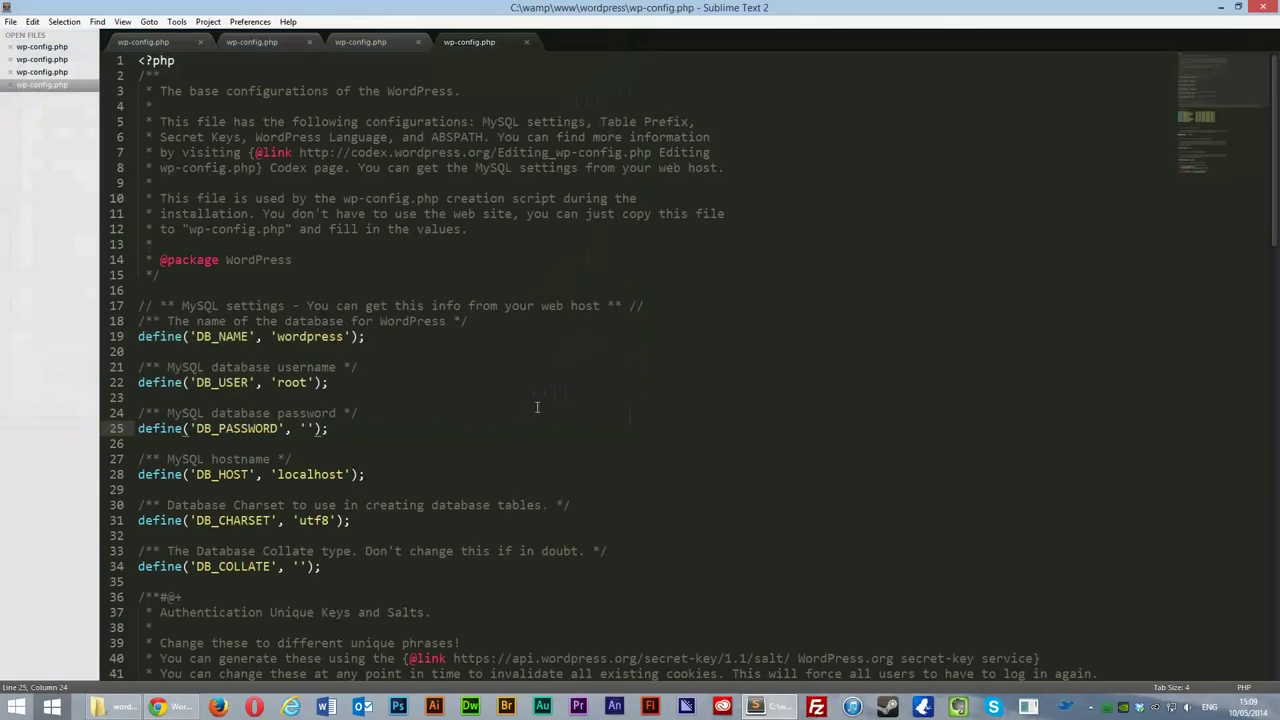
left_click(527, 42)
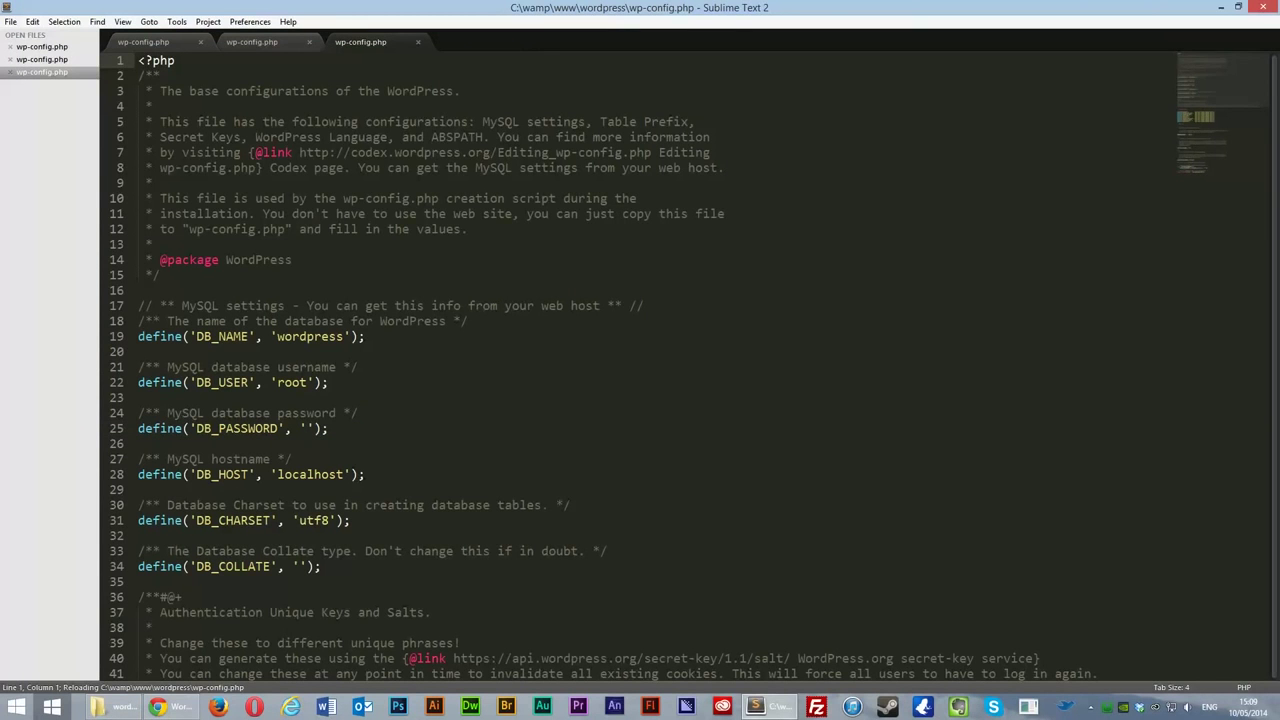
Step: Close Sublime Text, check wp-config.php in the wordpress folder, and open a new Chrome tab
left_click(1268, 7)
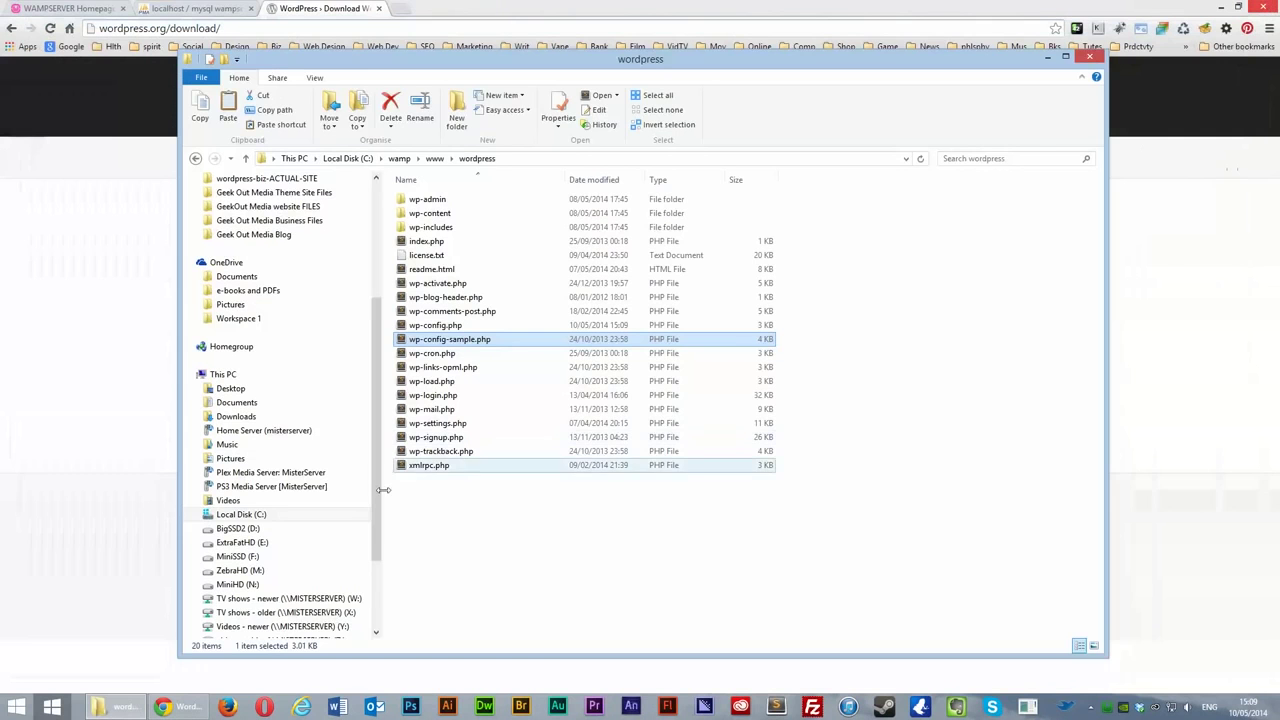
left_click(121, 708)
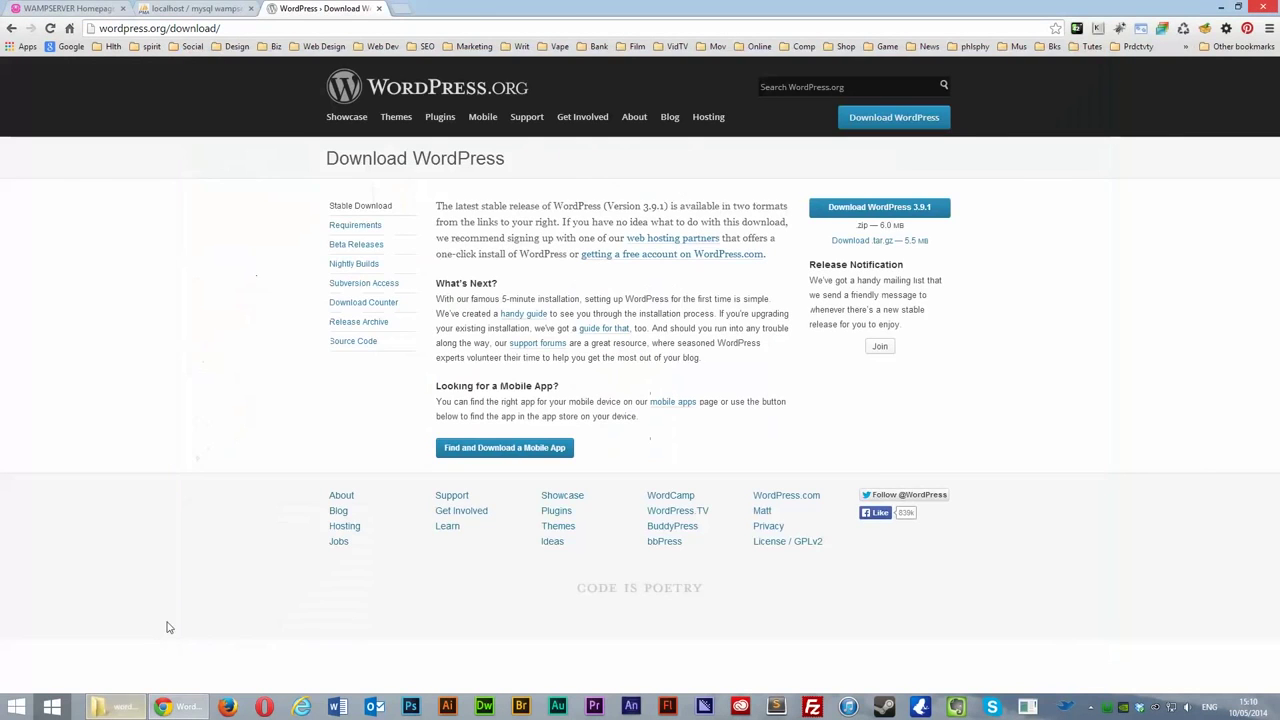
left_click(118, 709)
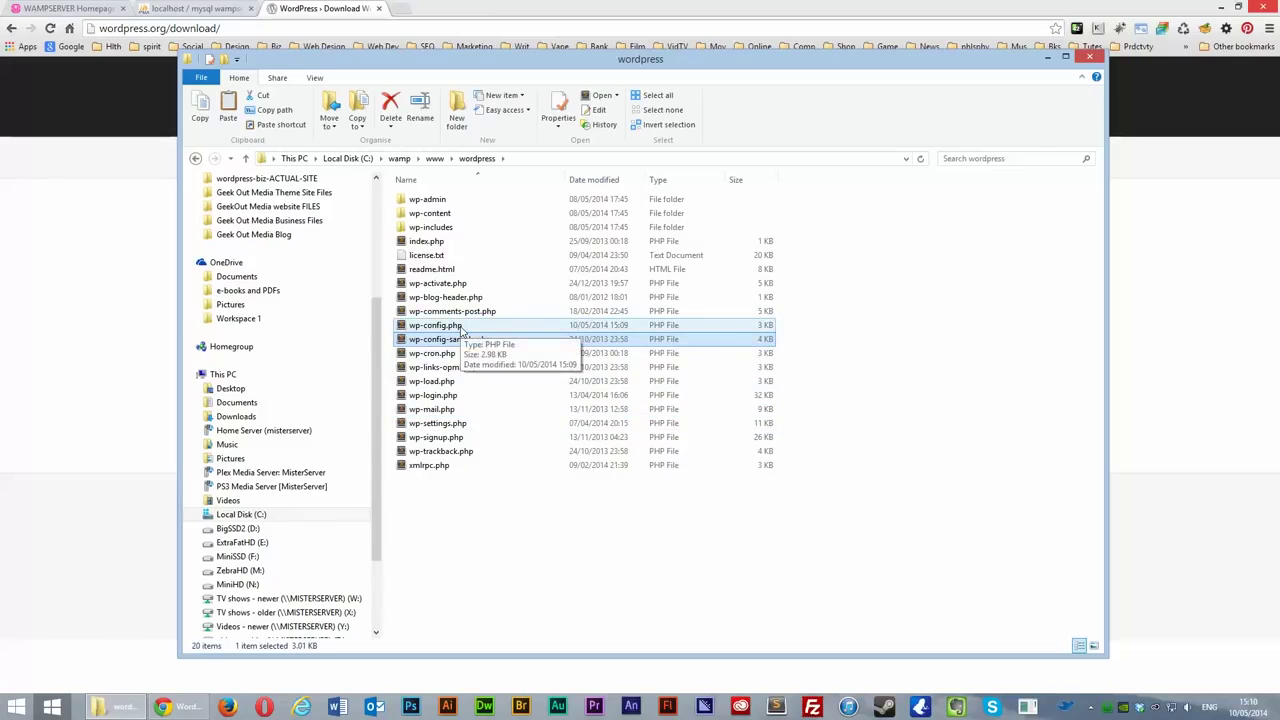
left_click(463, 329)
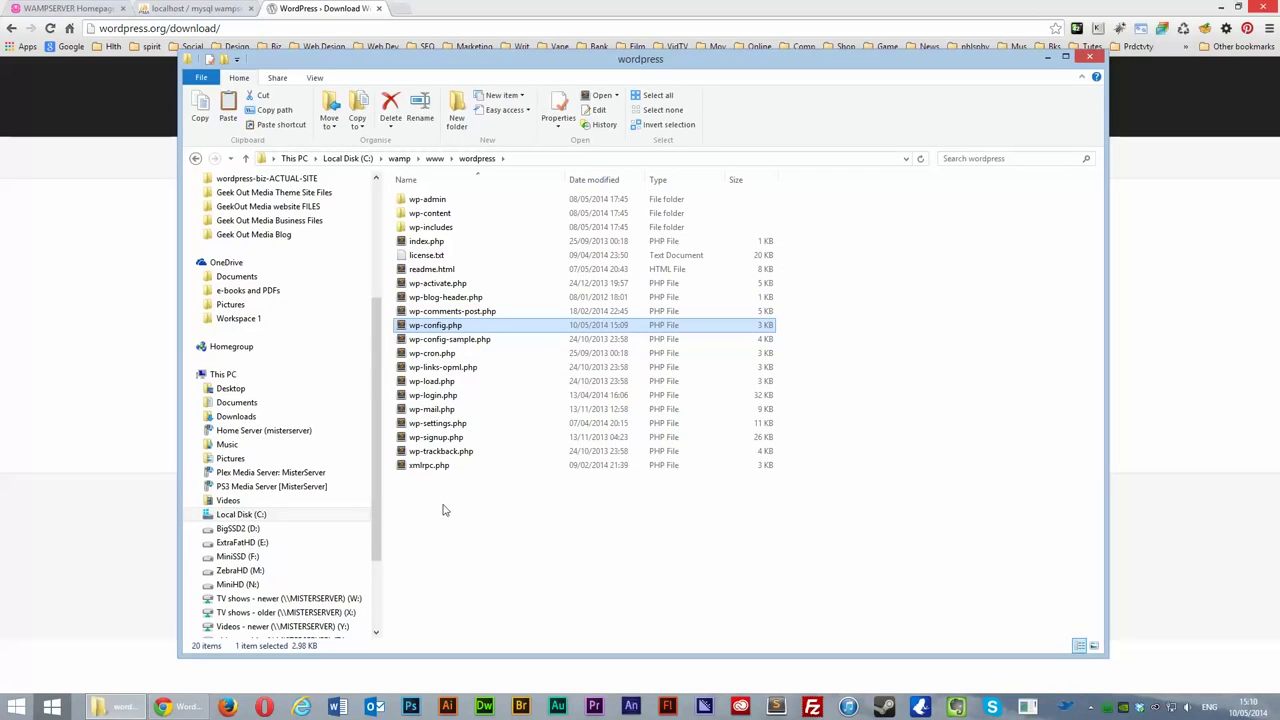
left_click(140, 263)
left_click(395, 10)
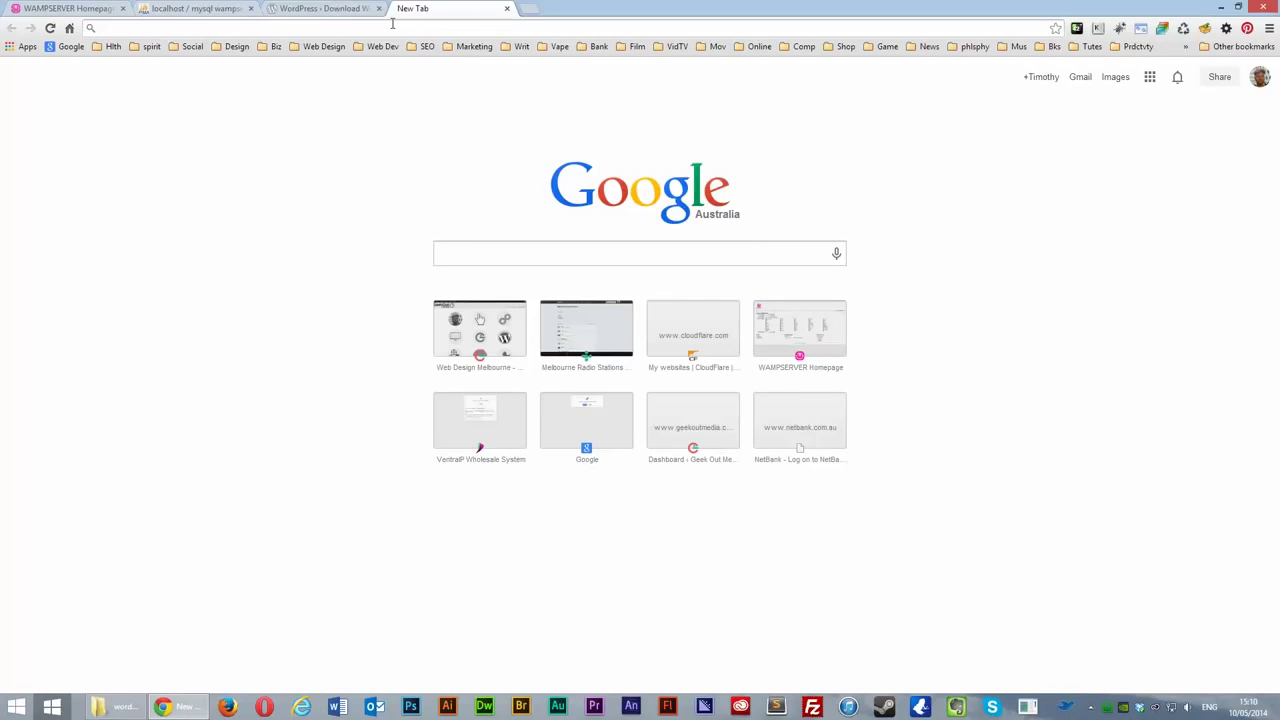
Step: Load localhost/wordpress, discarding the autocompleted address suffix
type("local")
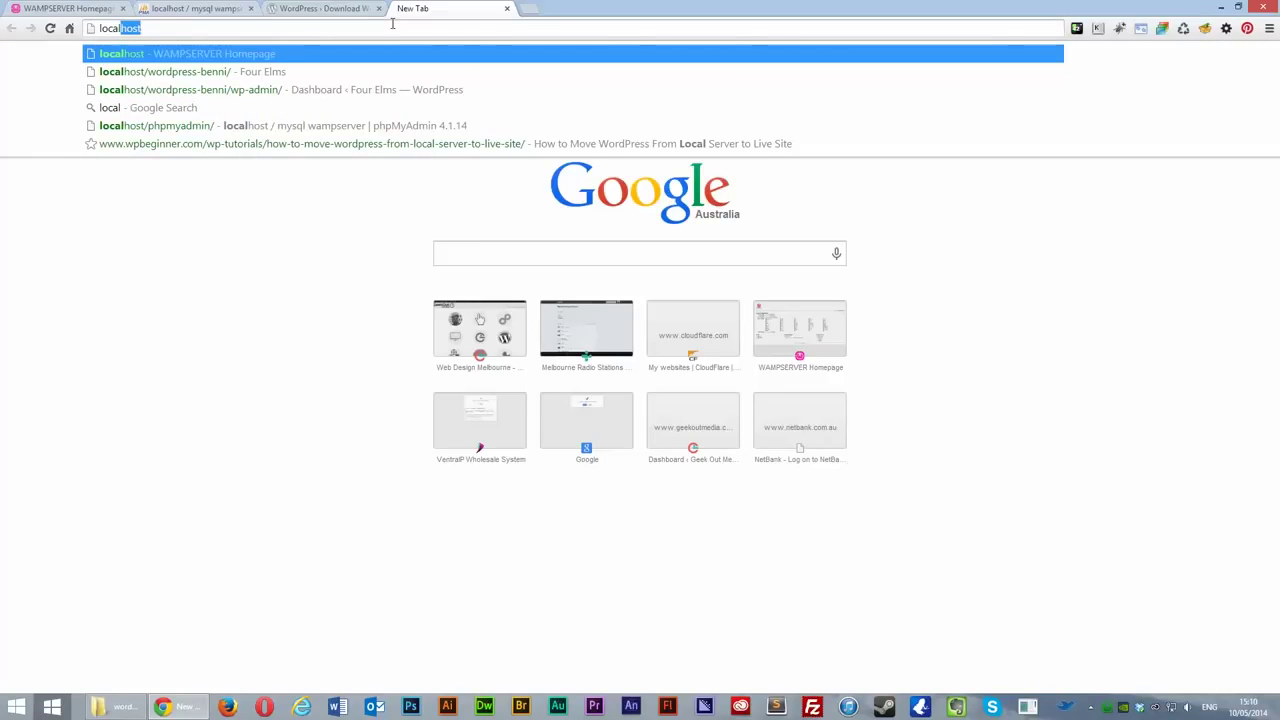
type("host/")
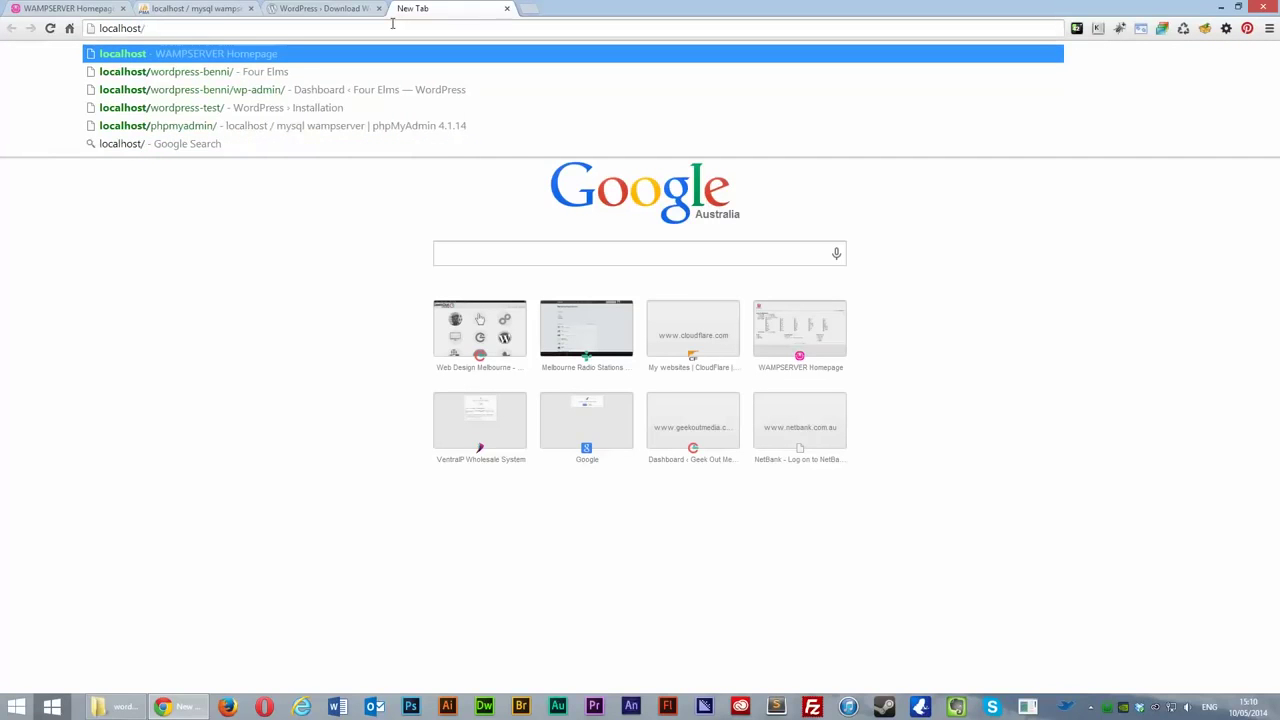
type("wordpres")
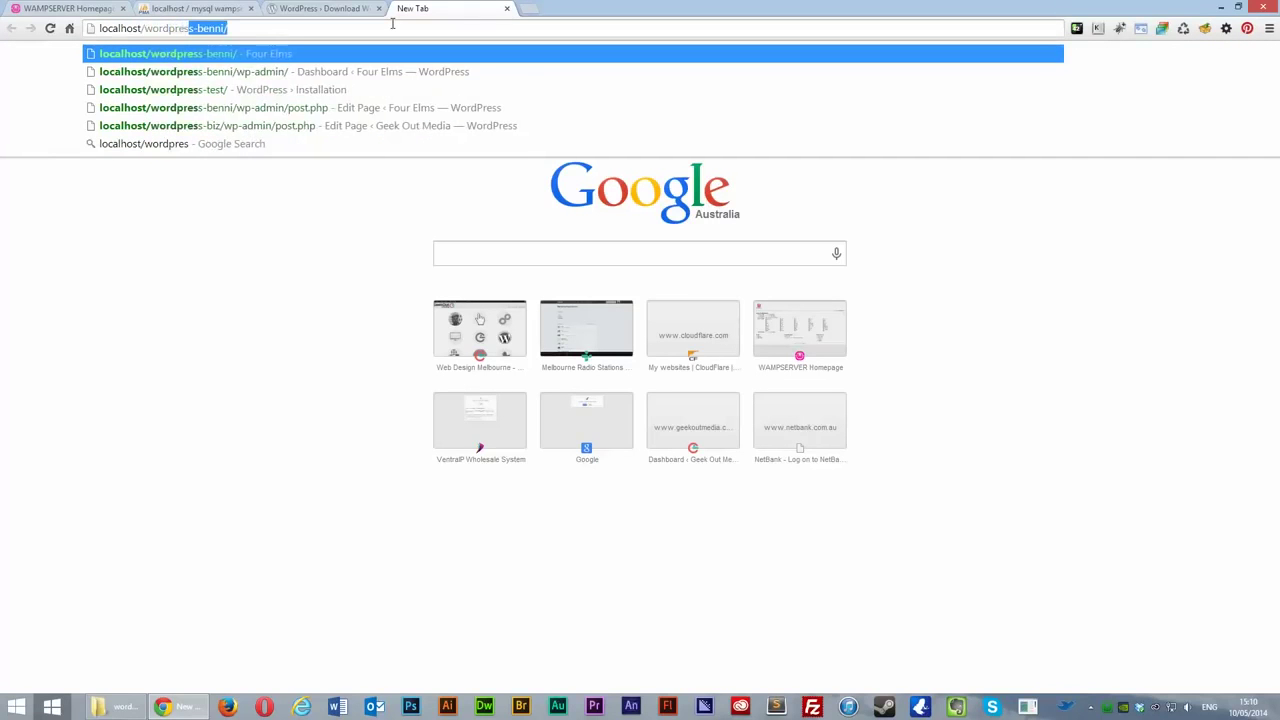
type("s")
key("Delete")
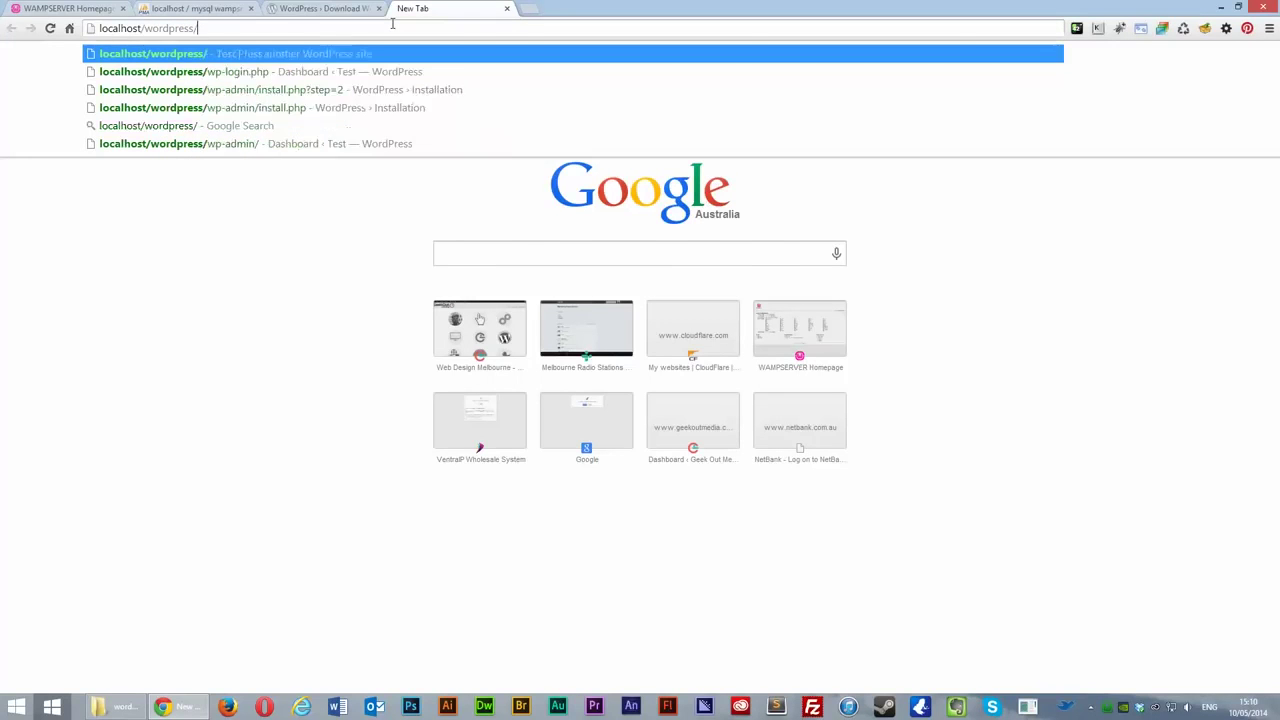
key("Return")
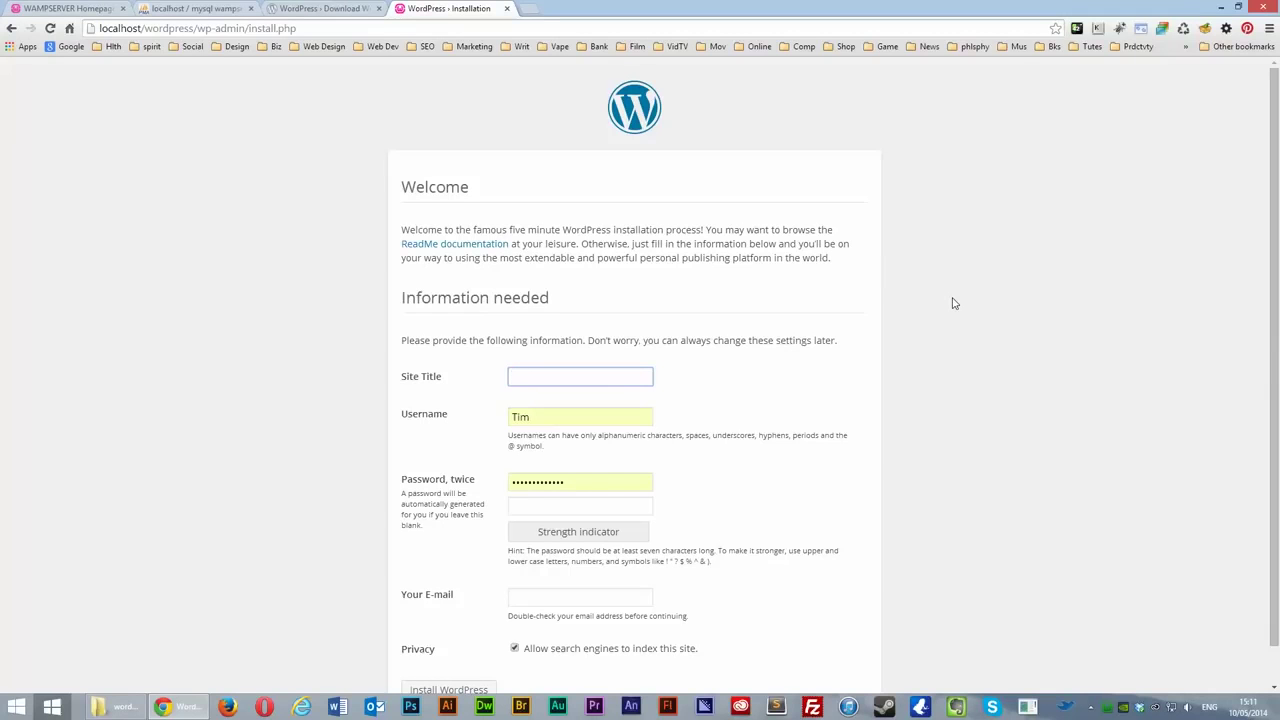
Step: Enter the site title 'Wordpress-test' and type the new admin password twice
type("Wordpress-test")
left_click_drag(600, 485, 367, 492)
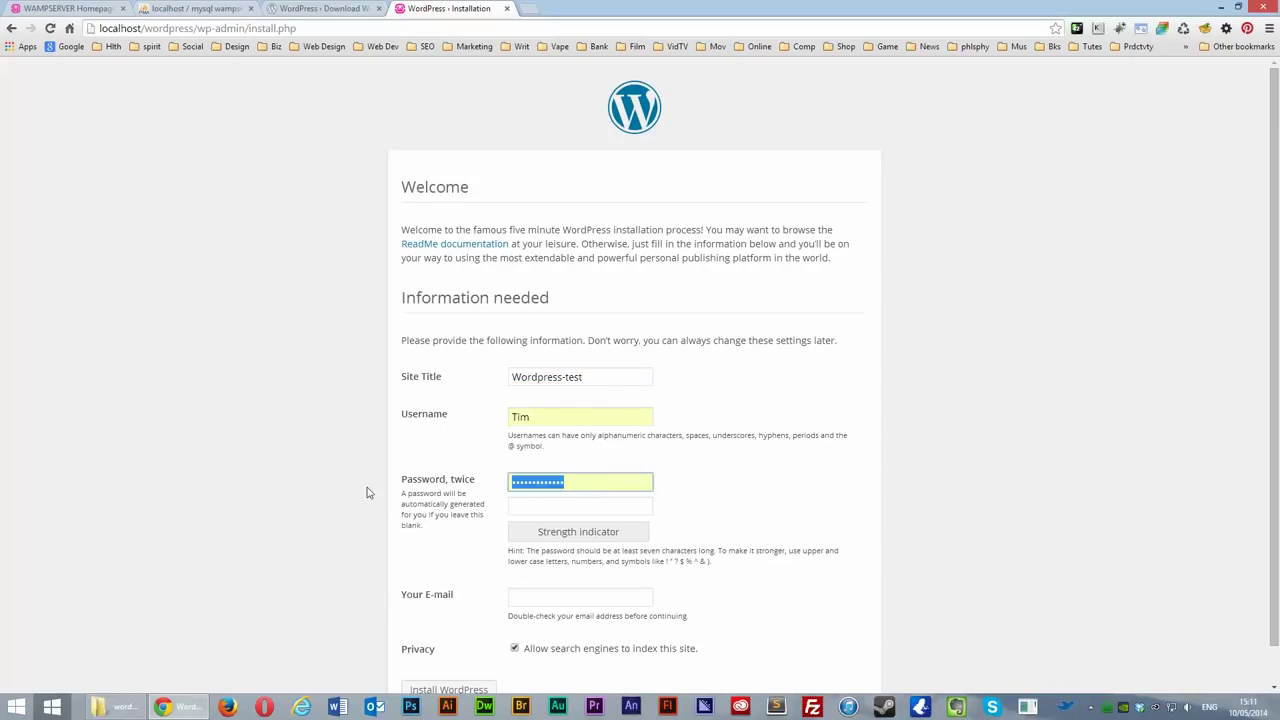
type("••••••••••")
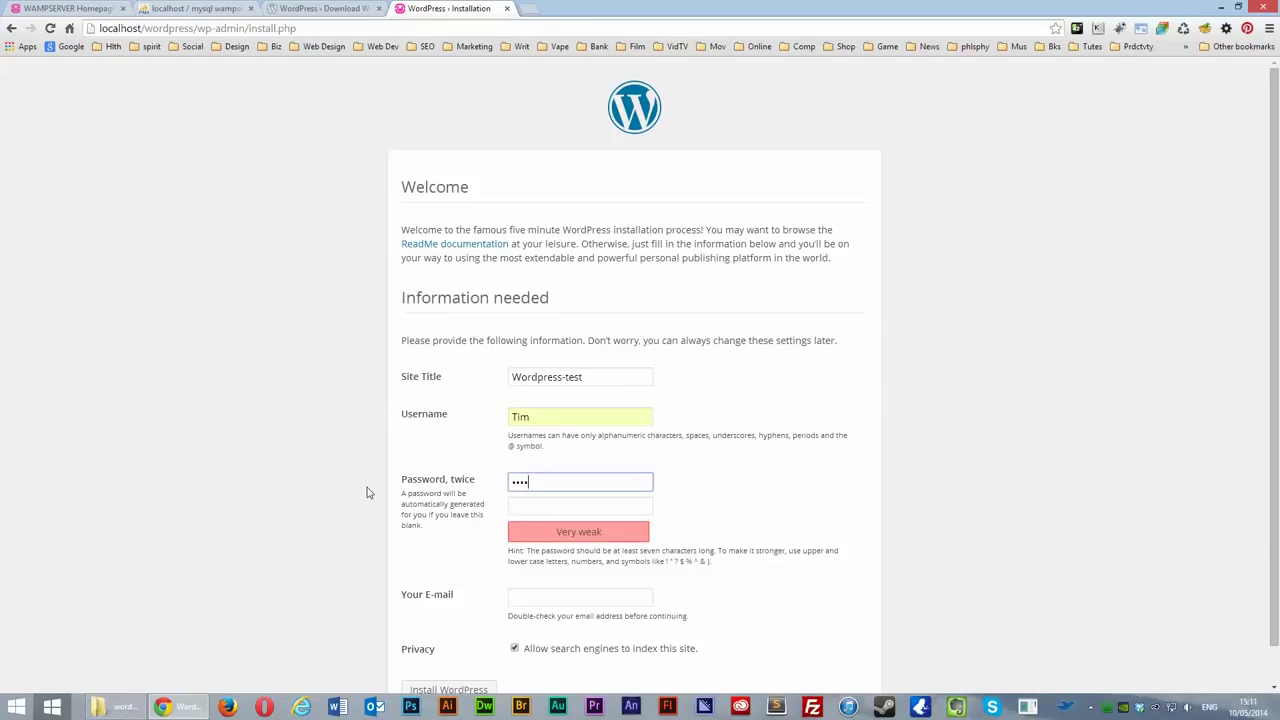
type("••")
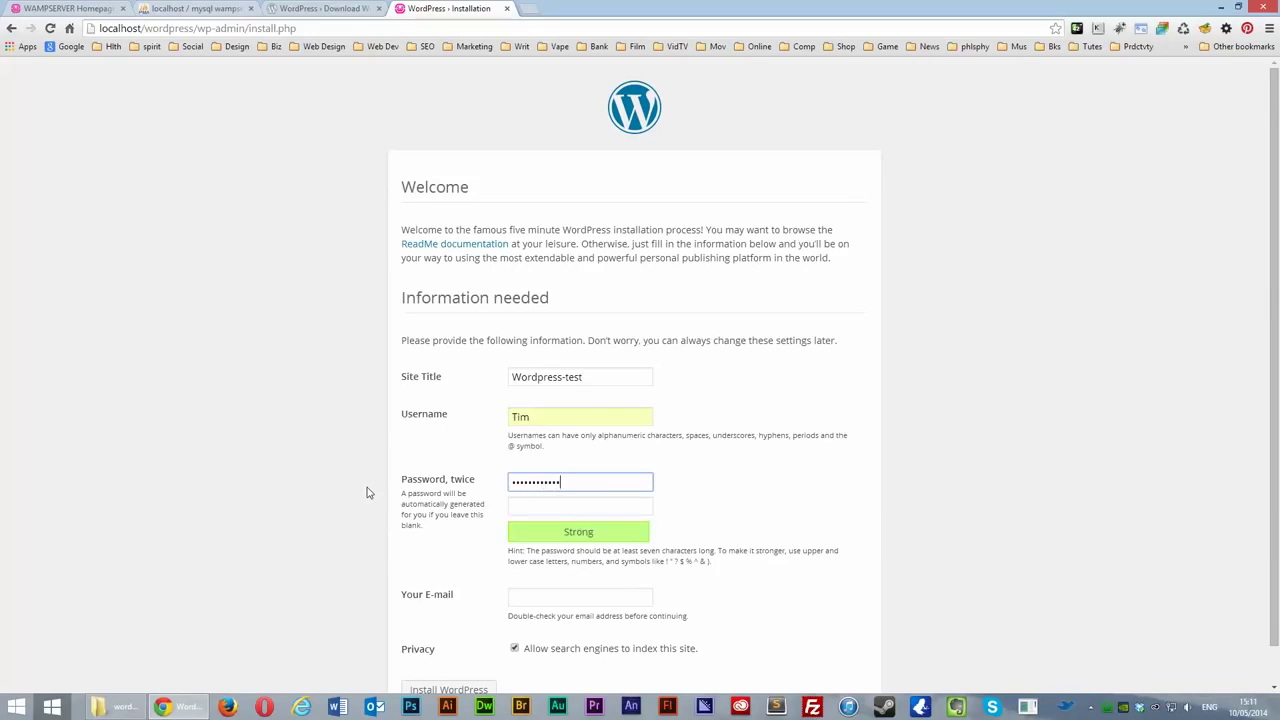
key("Tab")
type("••")
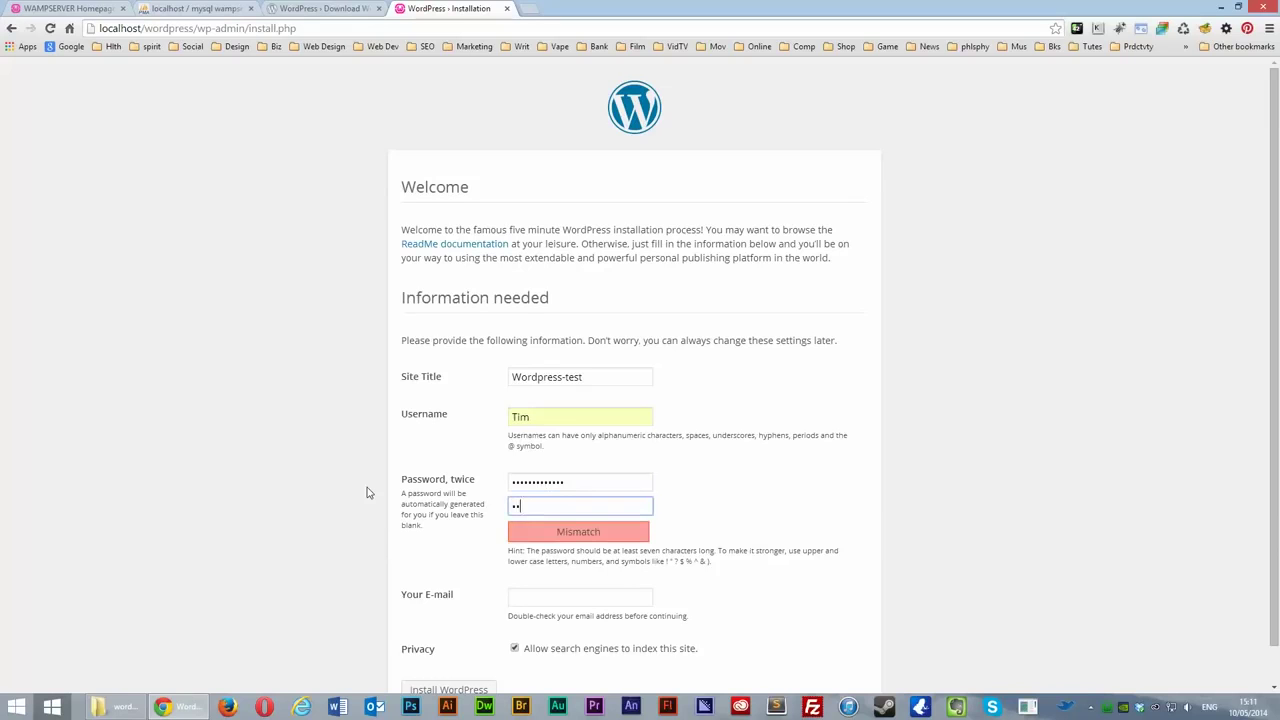
type("•••••••••••")
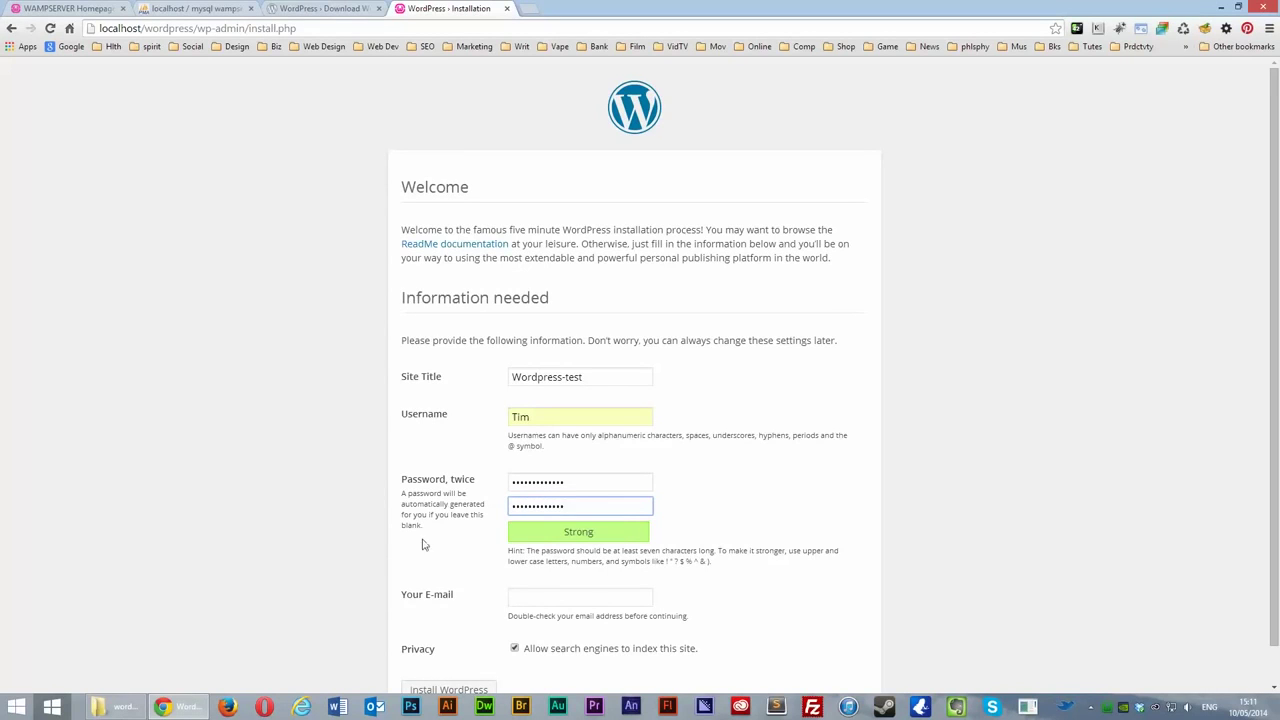
Step: Fill in the admin e-mail, turn off search-engine indexing, and install WordPress
scroll(621, 540, "down", 1)
left_click(607, 556)
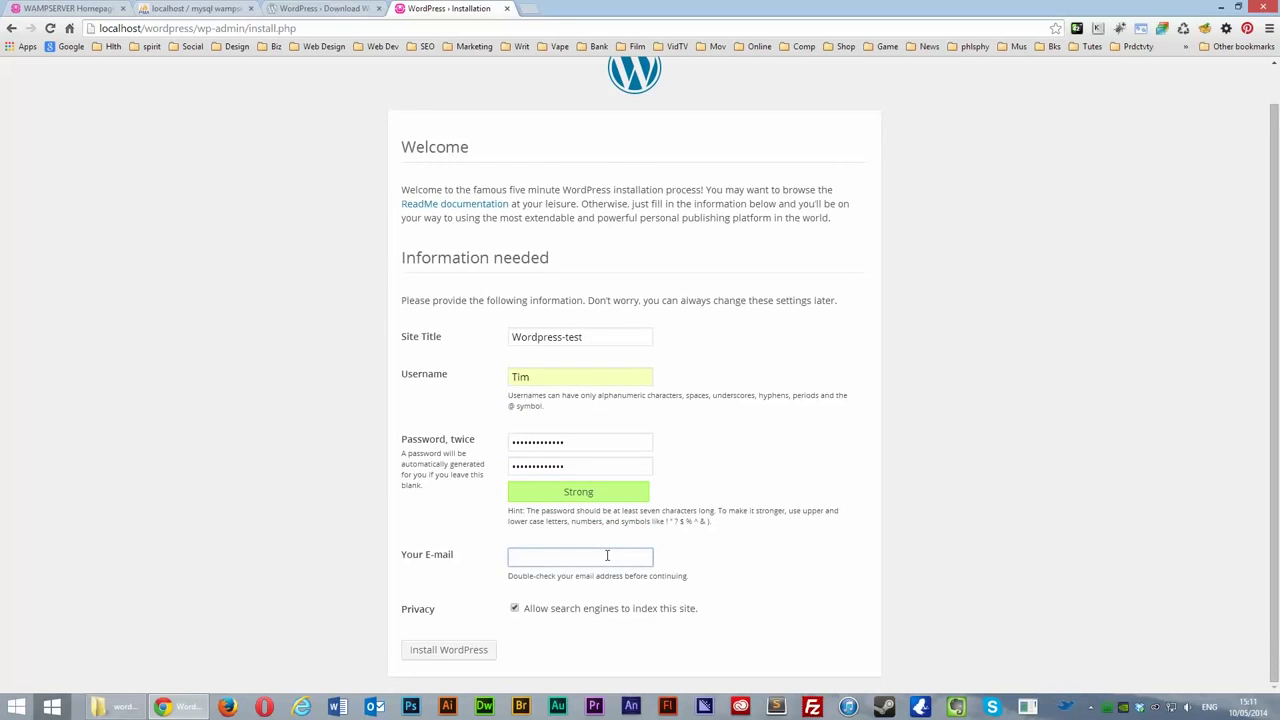
type("tim")
key("Down")
key("Return")
left_click(514, 609)
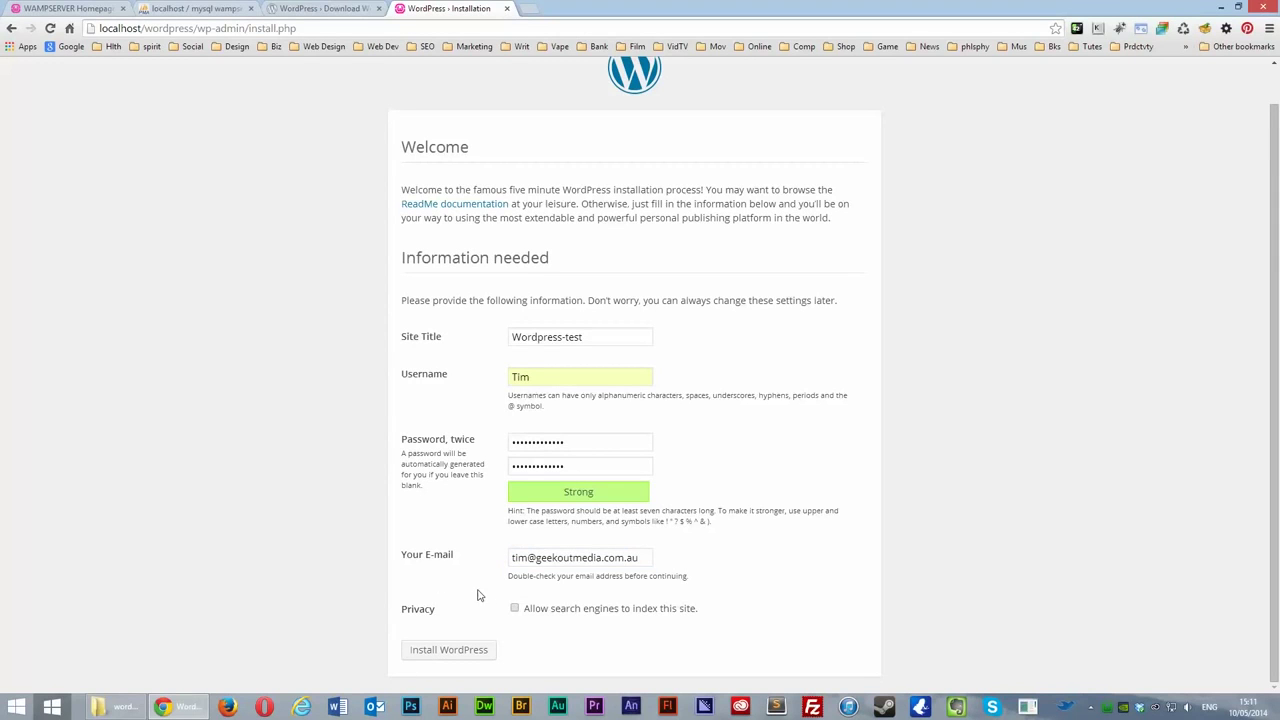
scroll(480, 605, "up", 1)
scroll(482, 607, "down", 1)
left_click(450, 652)
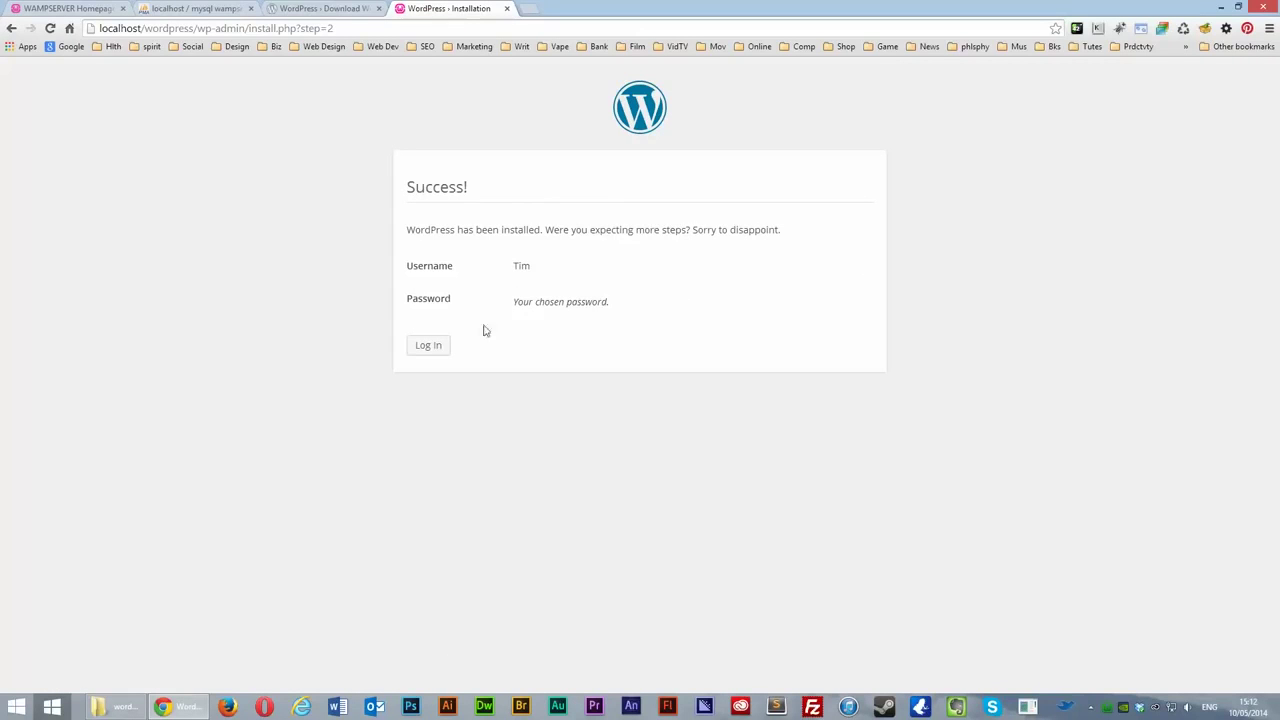
Step: Log in from the Success page to reach the Wordpress-test Dashboard
left_click(429, 347)
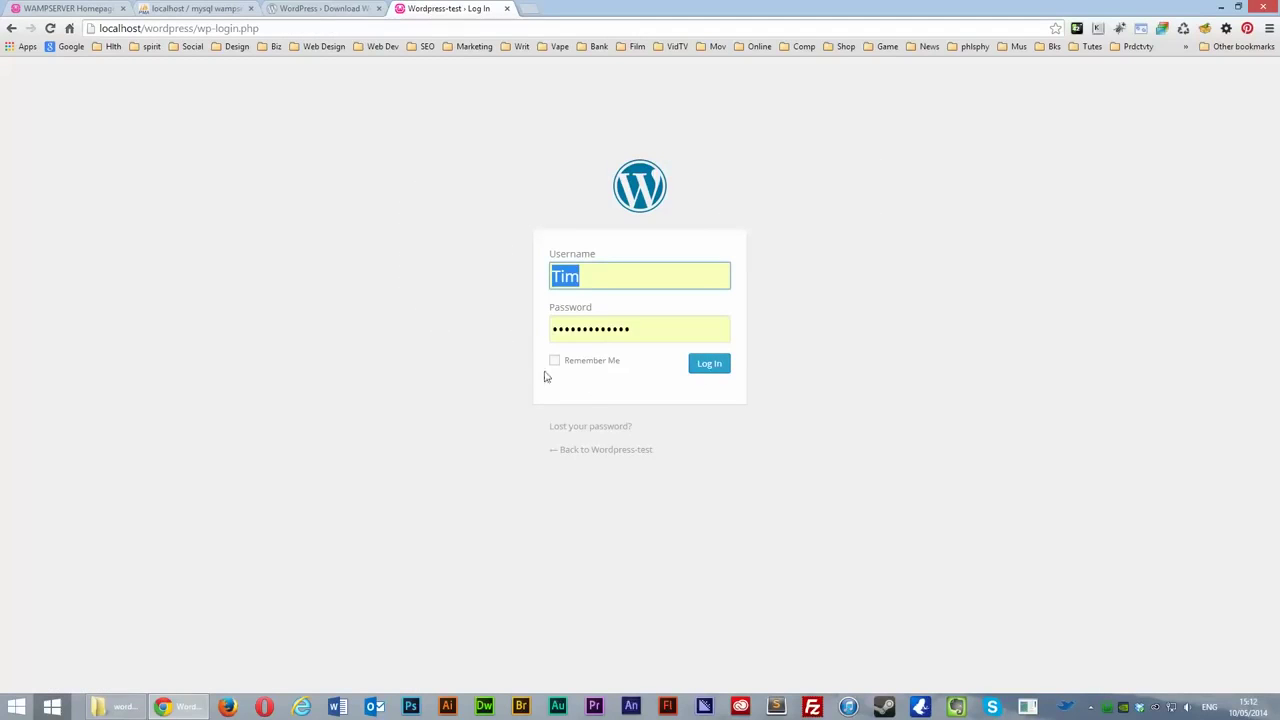
left_click(709, 365)
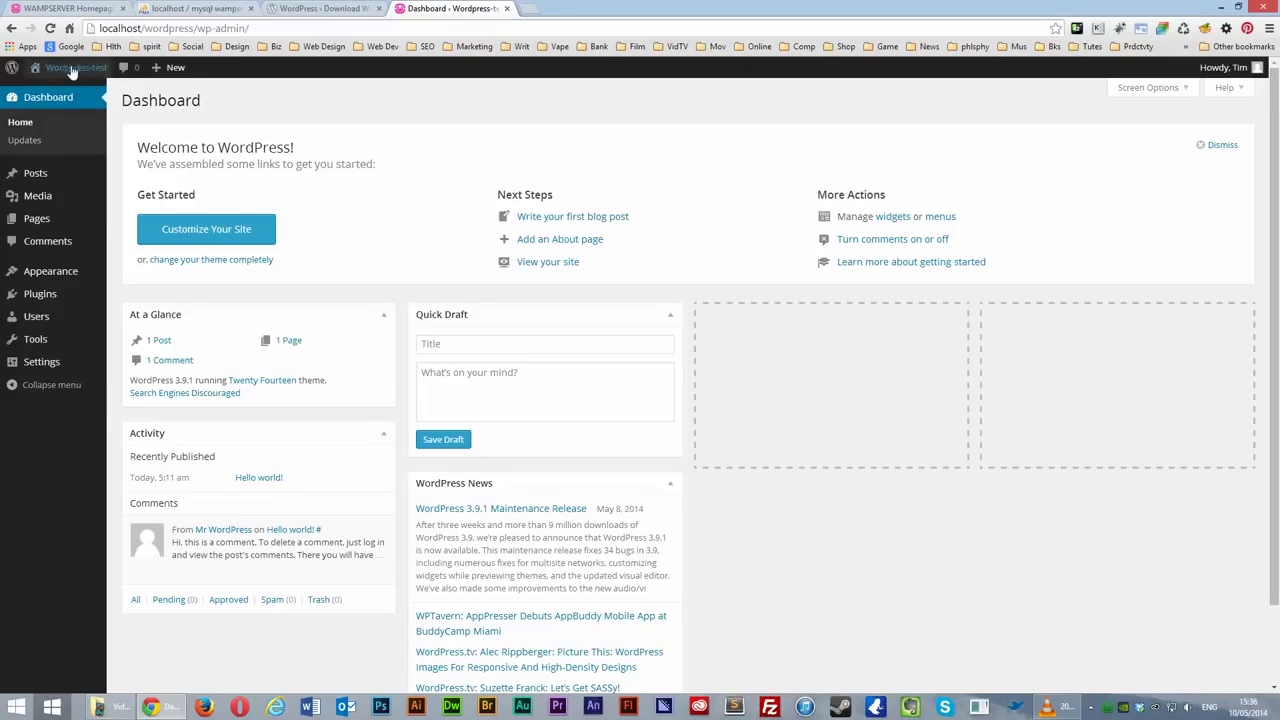
Step: Open the site's front page with its Hello world! post in a new tab, then return to the Dashboard
mouse_move(70, 68)
right_click(53, 96)
left_click(100, 100)
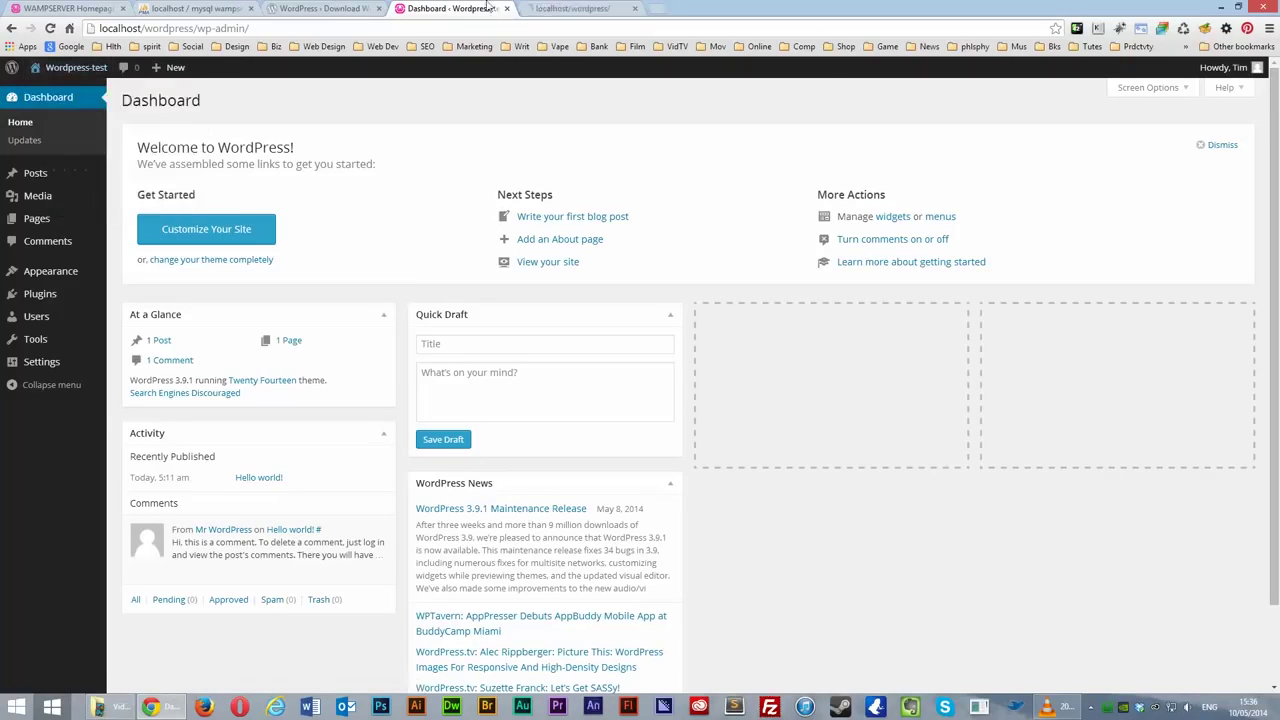
left_click(585, 8)
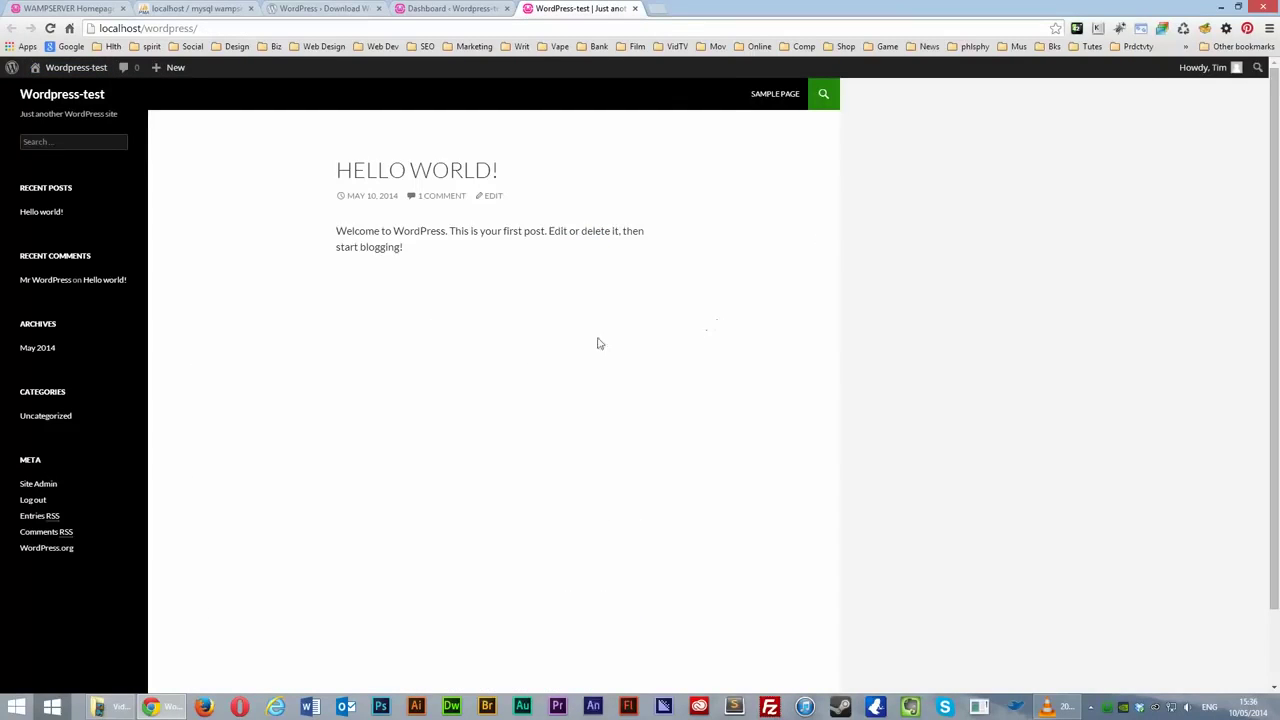
left_click(471, 8)
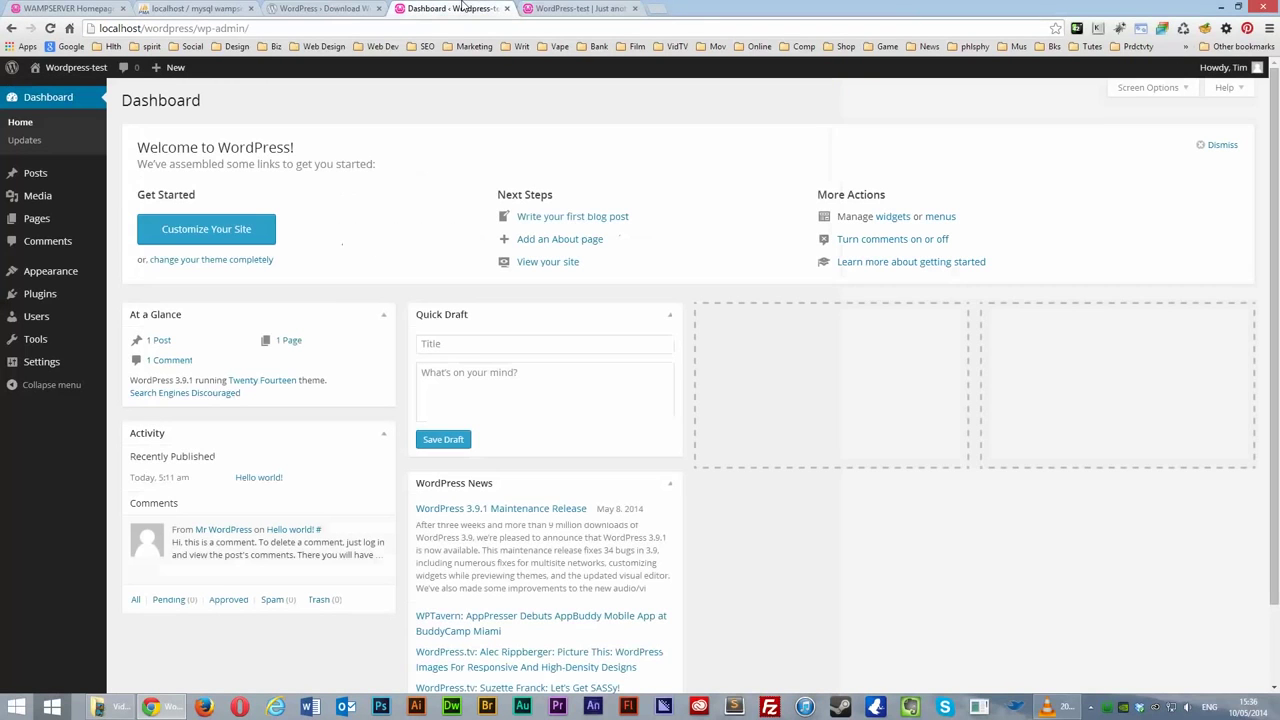